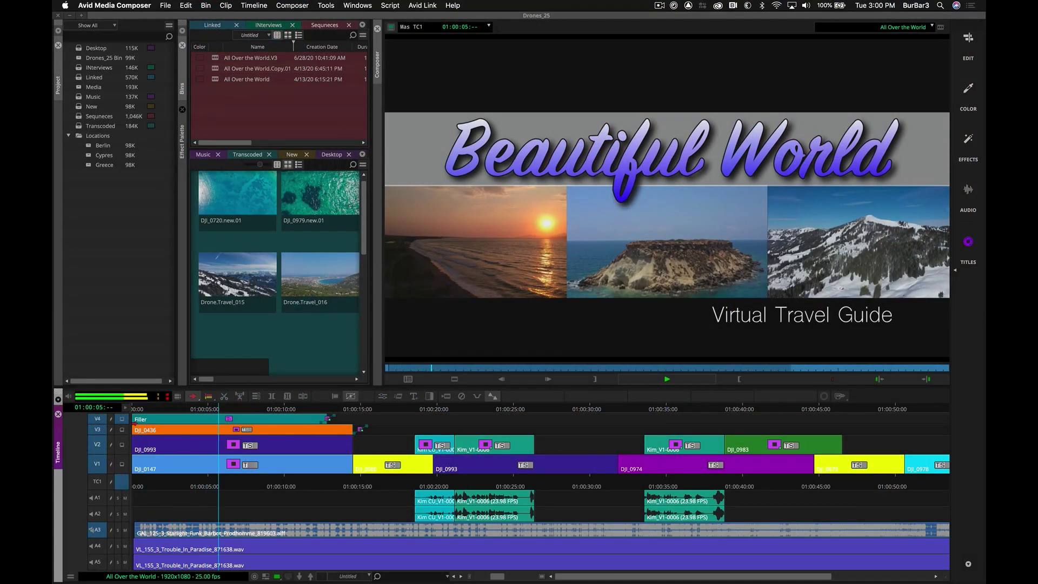
Stop playback and shrink the Audio Mixer to reveal the timeline.
key("space")
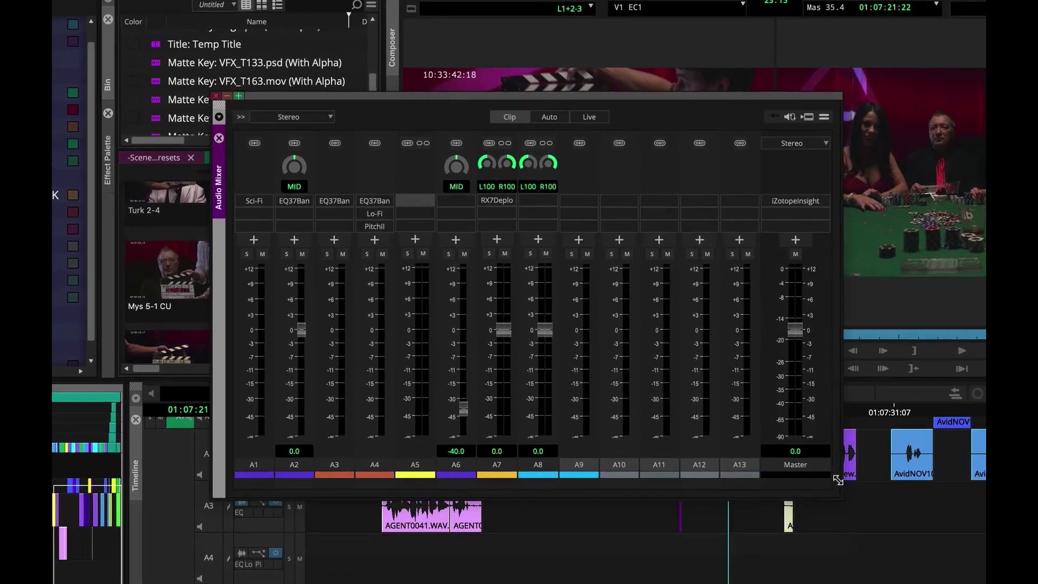
left_click_drag(799, 507, 745, 322)
left_click_drag(784, 361, 785, 209)
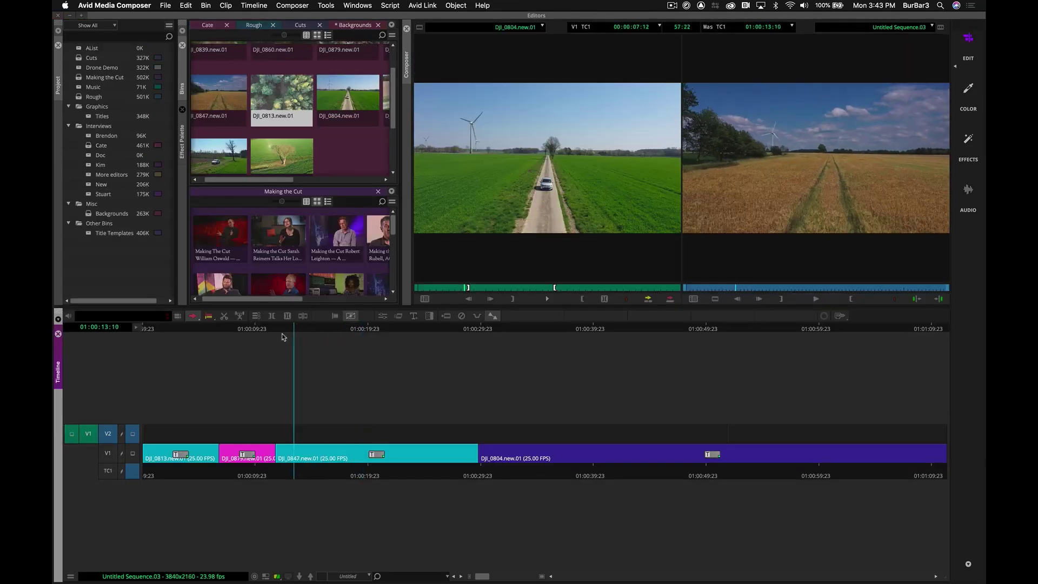
Show only the record monitor and enlarge it over the timeline and bin areas.
left_click(283, 338)
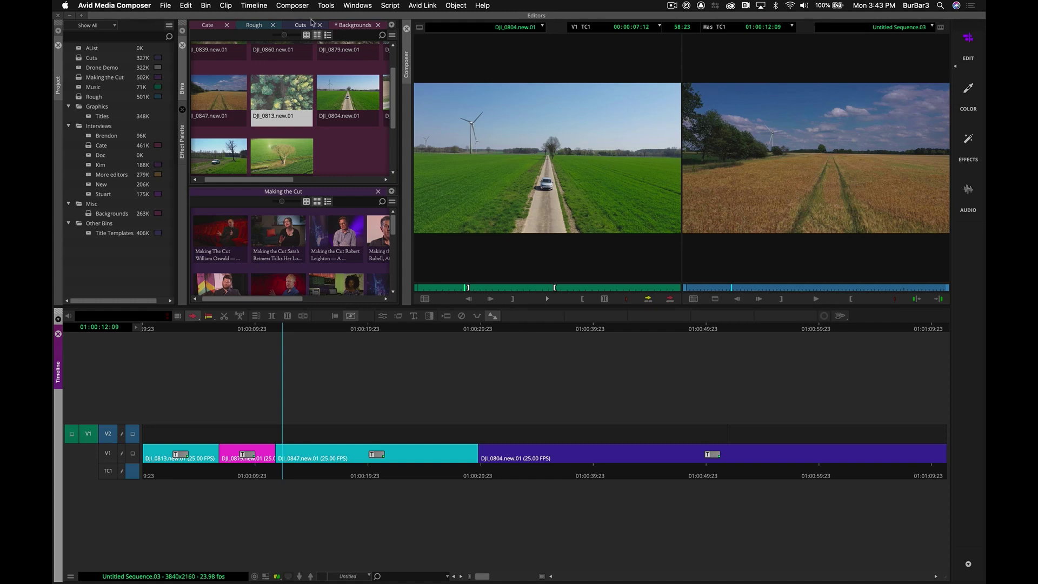
left_click(292, 6)
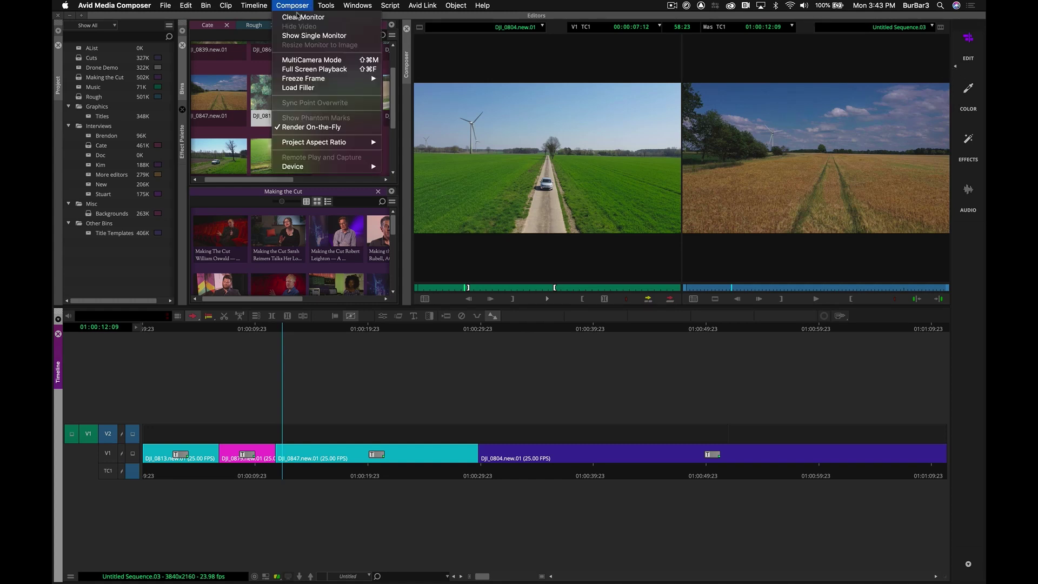
left_click(313, 35)
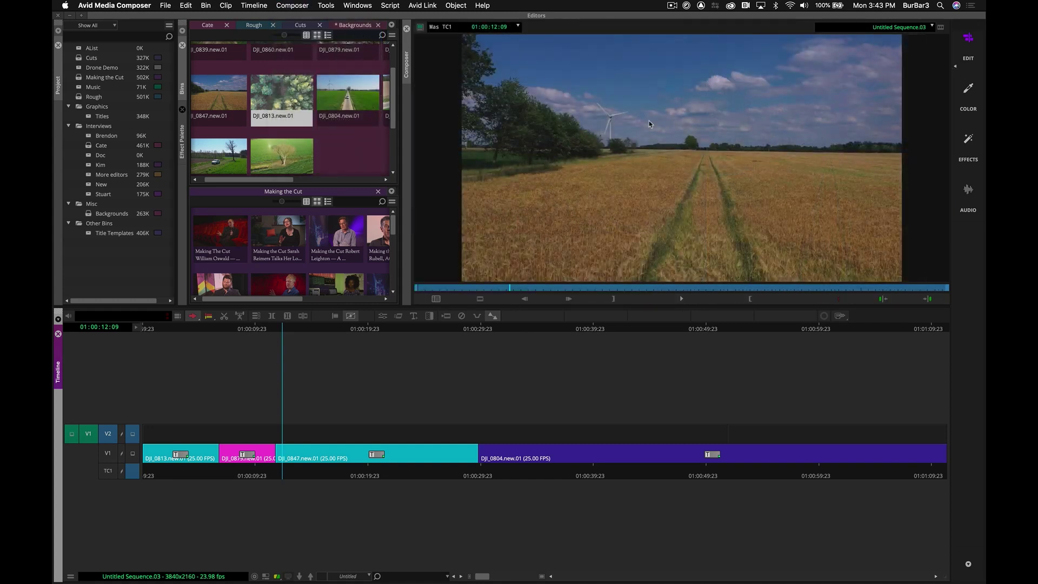
left_click_drag(631, 307, 631, 389)
left_click_drag(400, 277, 370, 281)
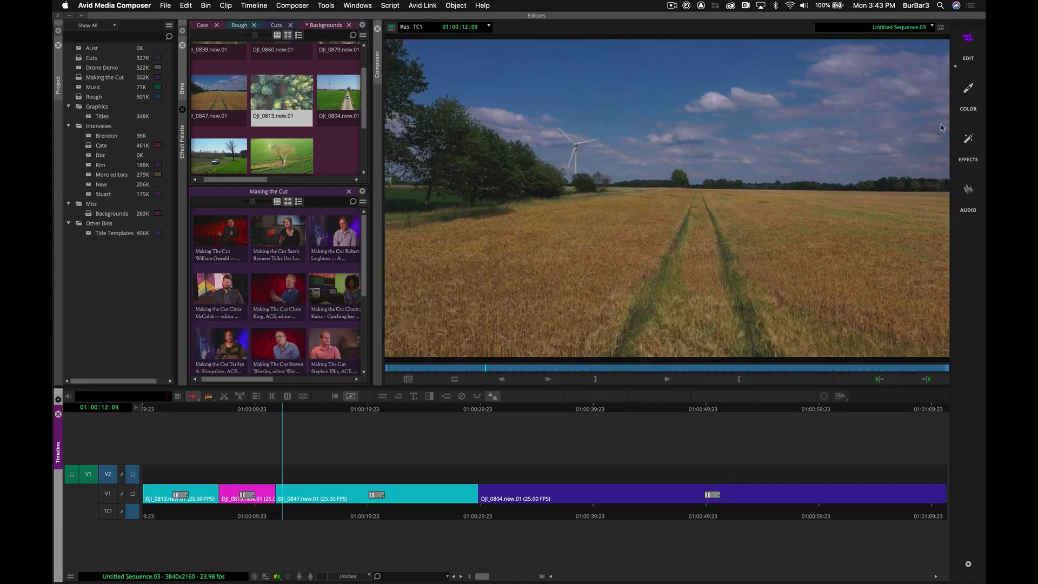
Save the current layout as a new workspace named Title.
left_click(956, 67)
left_click(896, 83)
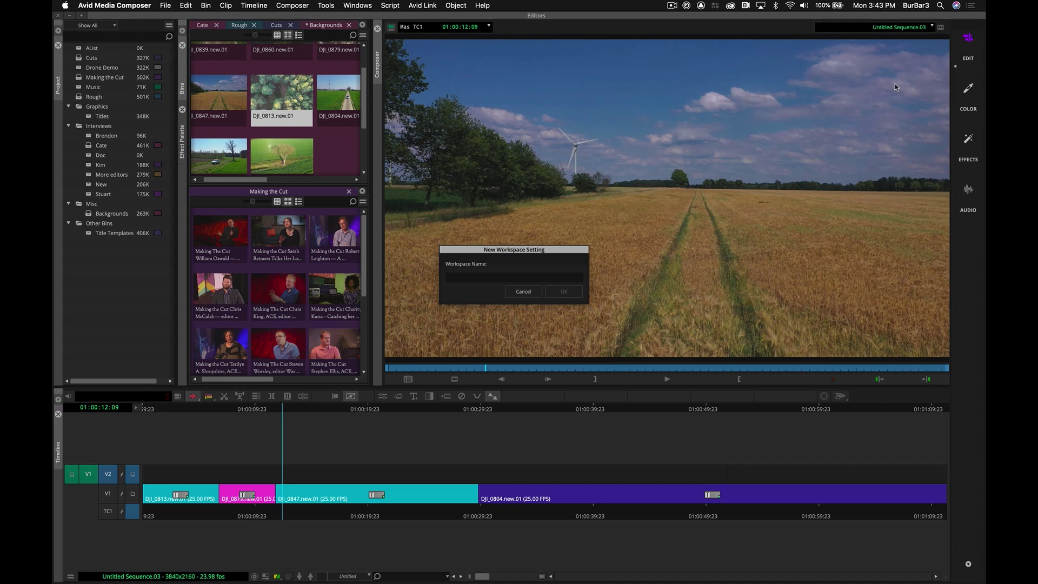
left_click(512, 277)
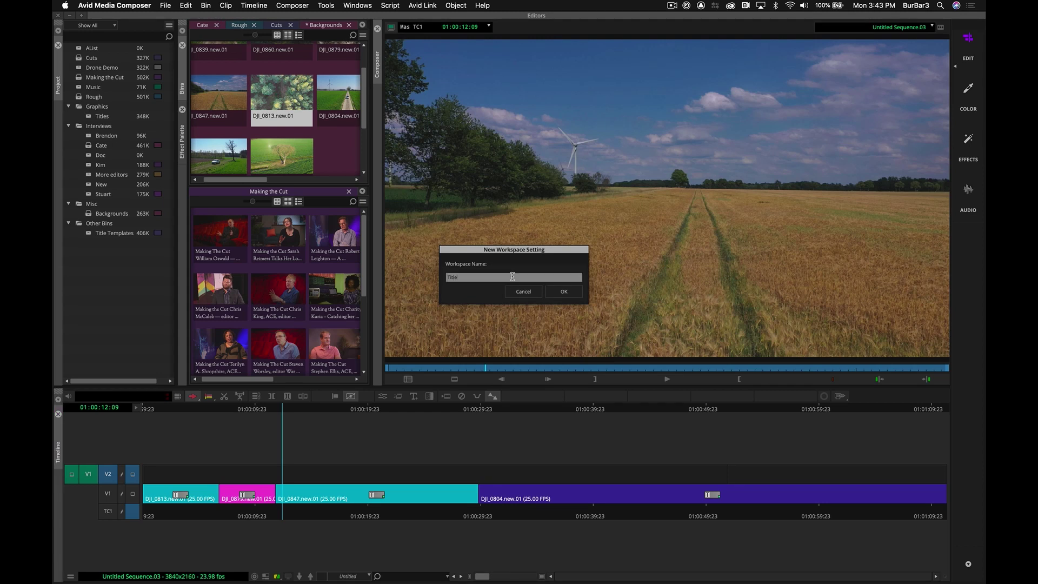
left_click(553, 294)
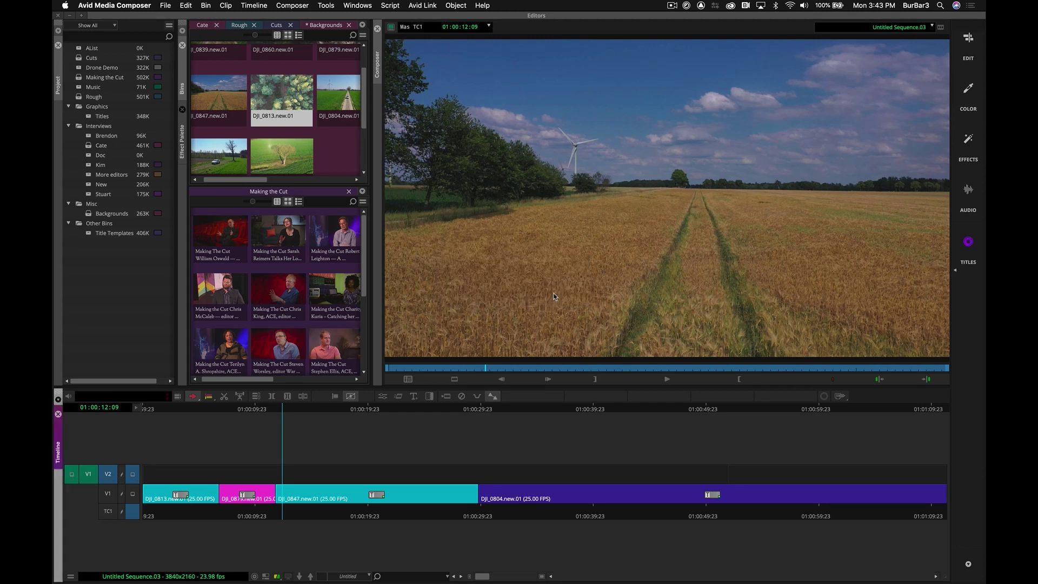
Switch to the Titles workspace and mark a range between 01:00:12:15 and about 01:00:19.
left_click(969, 43)
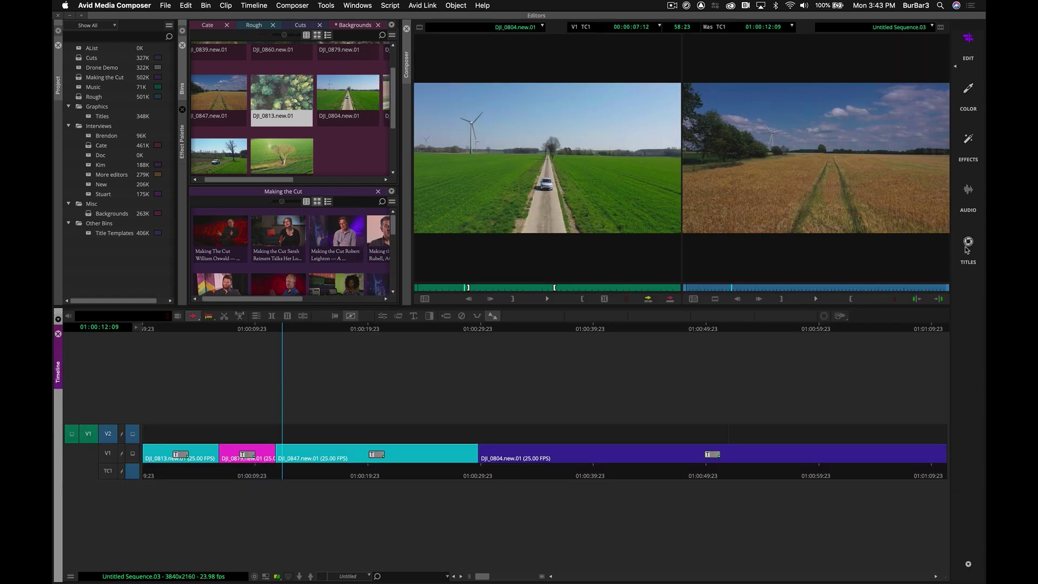
left_click(969, 243)
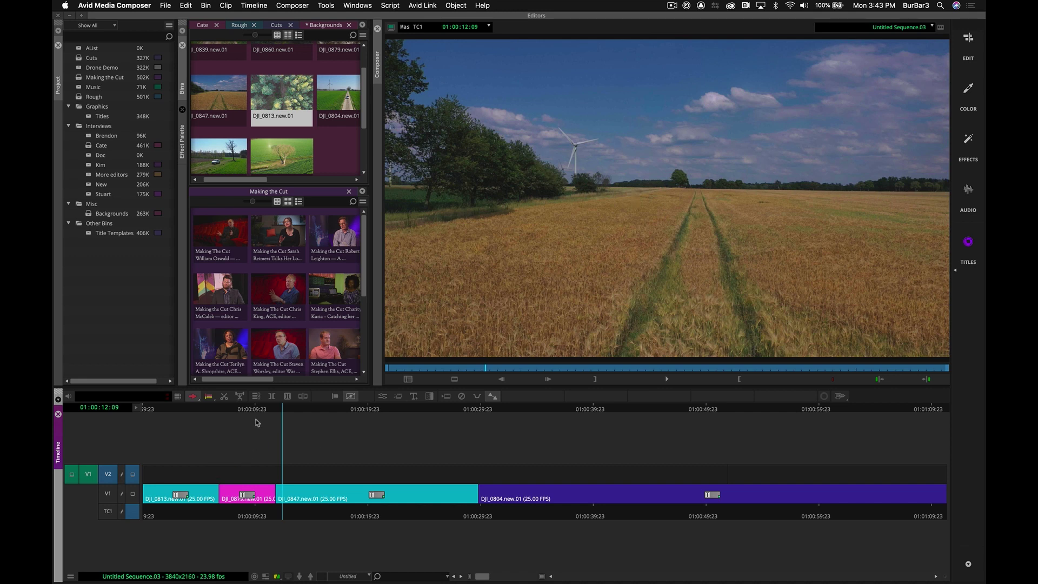
left_click_drag(272, 413, 286, 413)
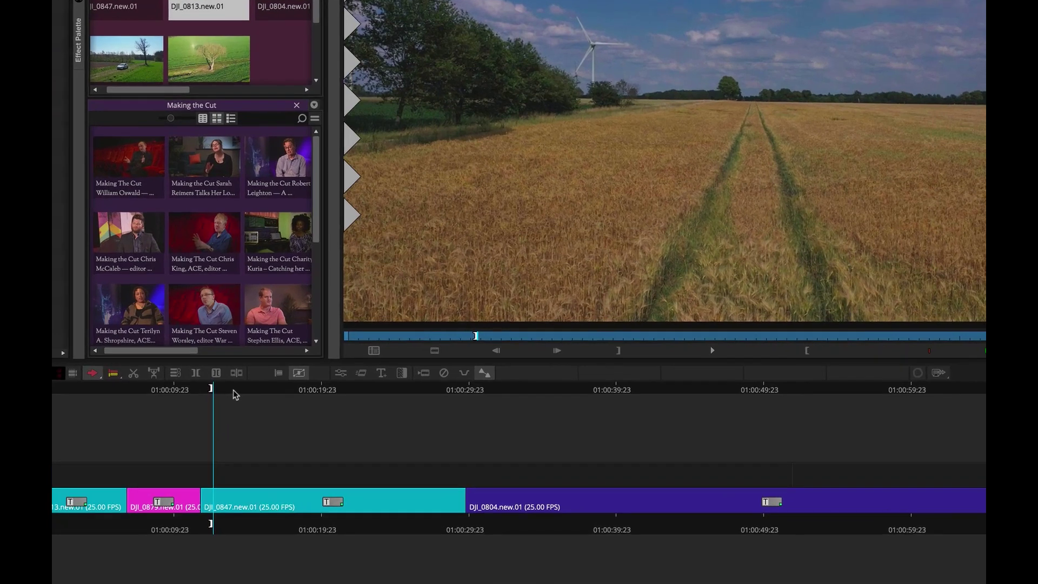
key("o")
left_click_drag(301, 412, 356, 412)
key("i")
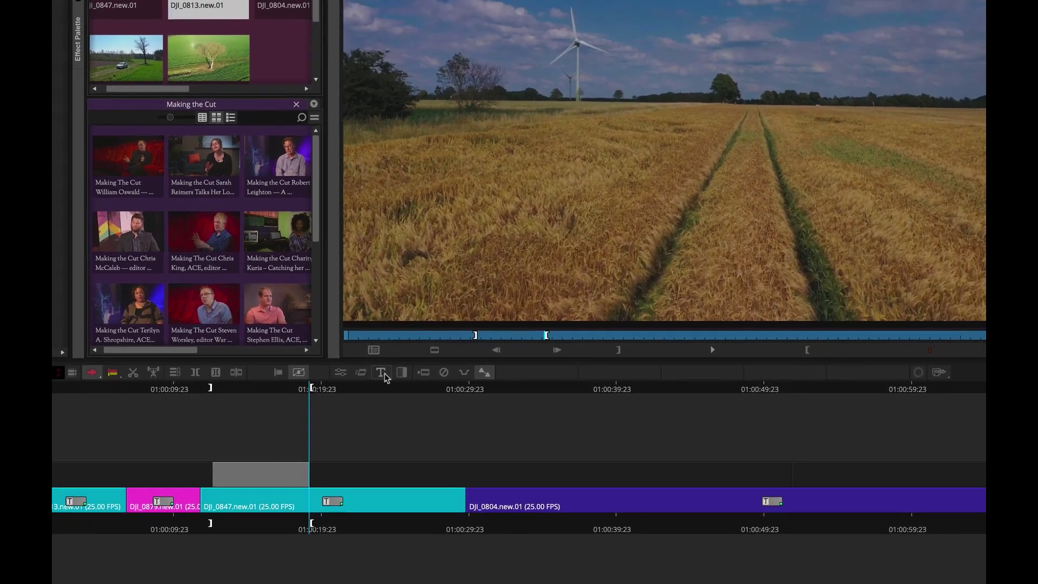
Add a Titler+ title on V2 over the marked range, arrange its panels, and start a text box.
left_click(381, 372)
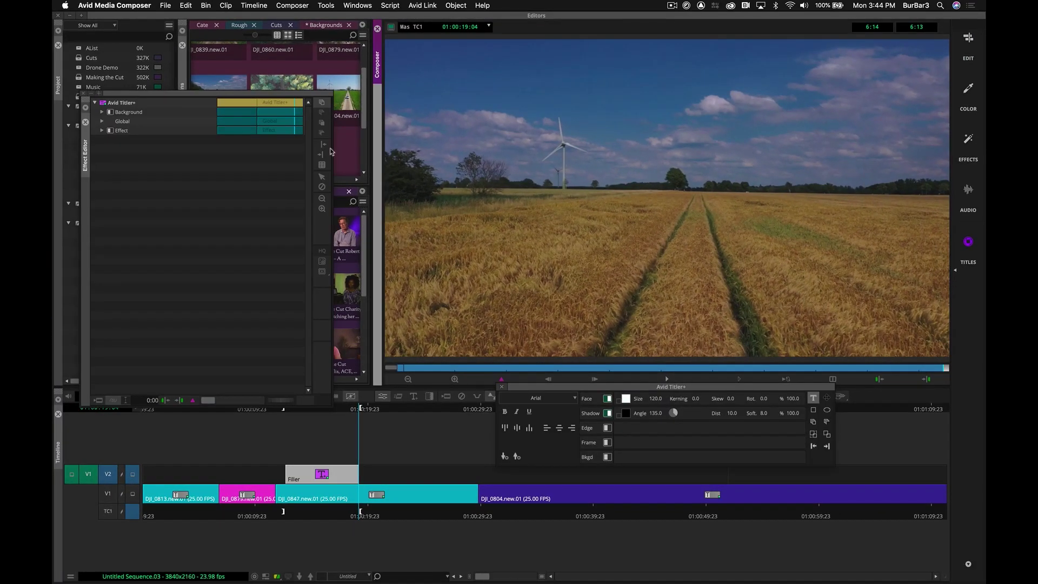
left_click_drag(290, 97, 314, 79)
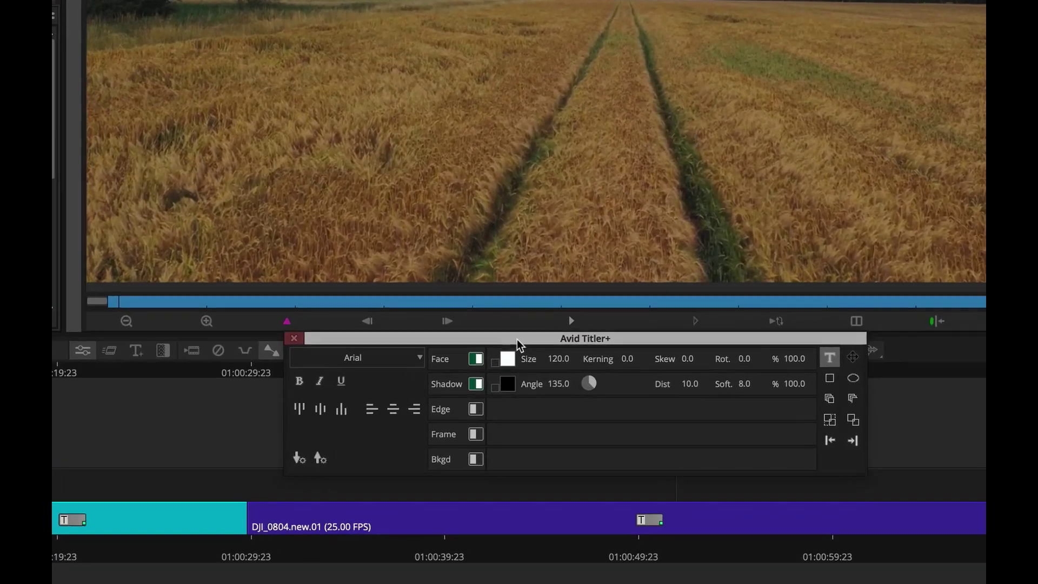
left_click_drag(635, 390, 631, 385)
left_click_drag(509, 332, 508, 331)
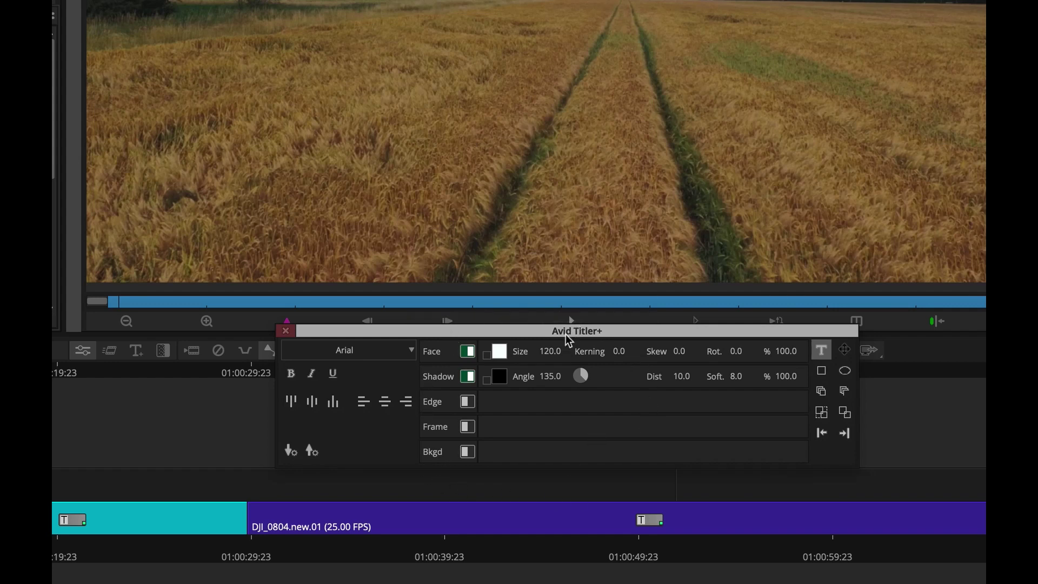
left_click_drag(529, 331, 533, 338)
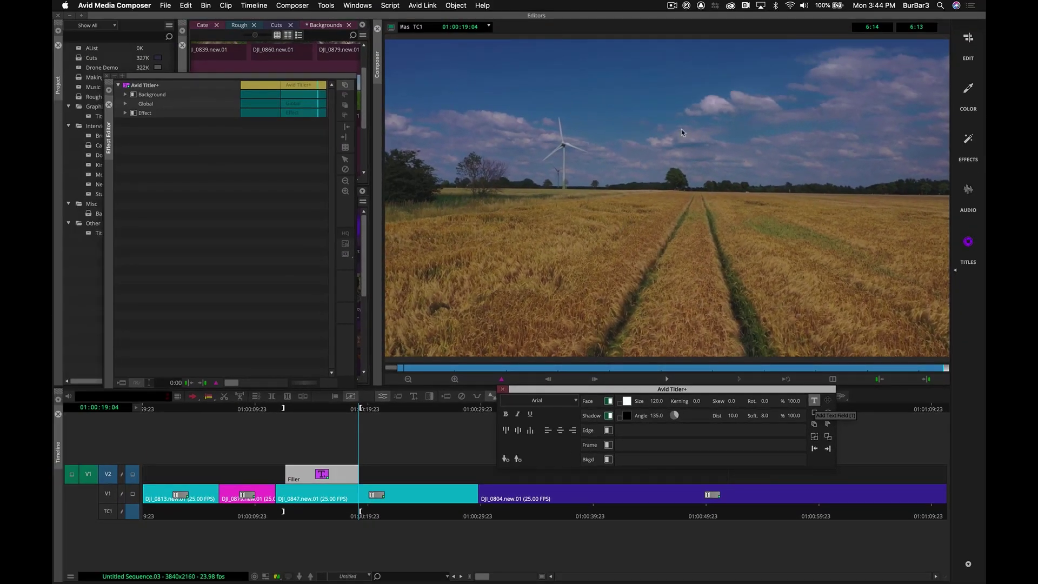
left_click(536, 240)
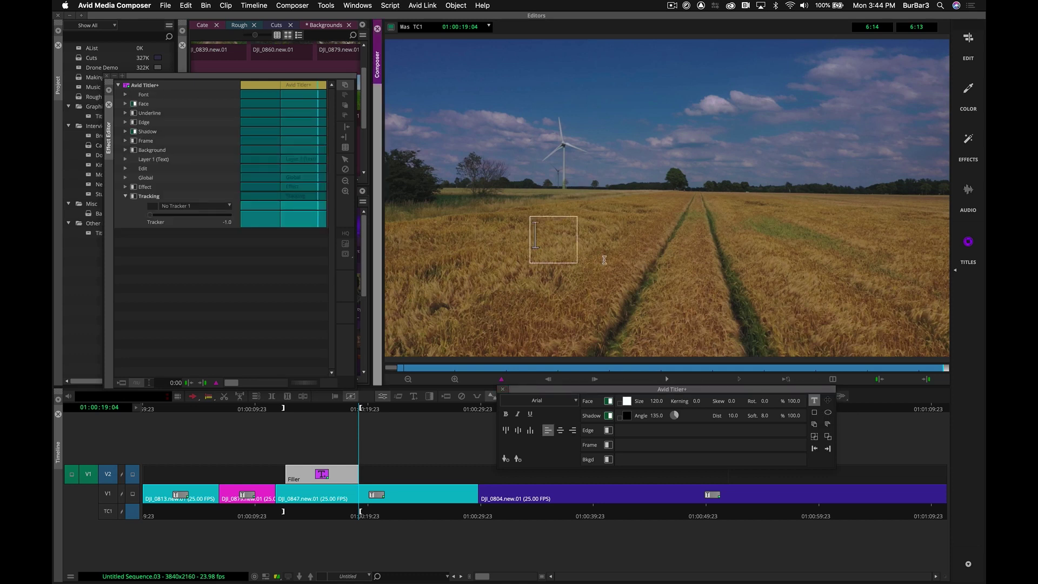
Enter 'Across the USA' as the title text, then leave text editing and select it.
type("Across ")
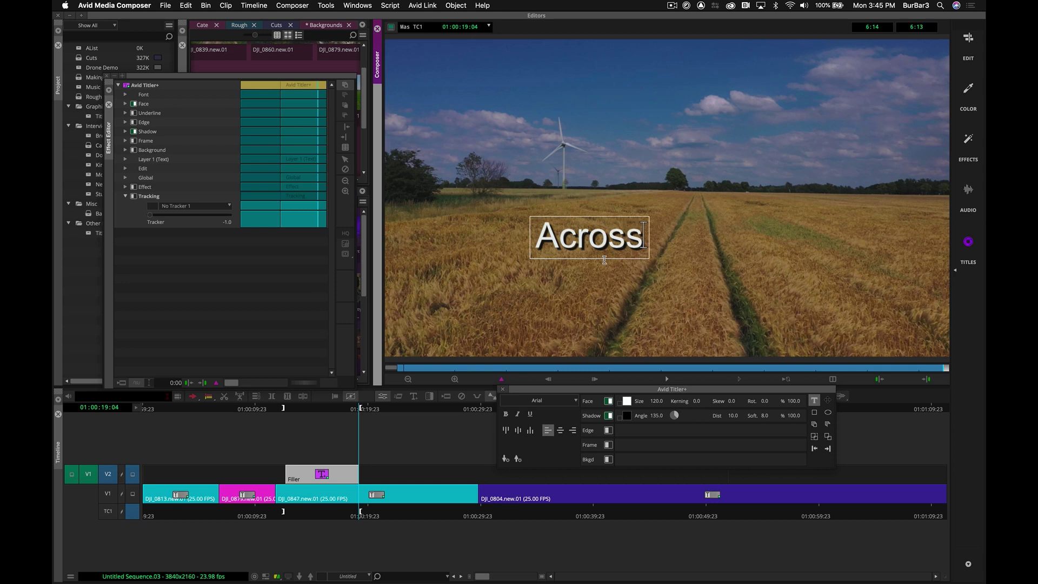
type("the USA")
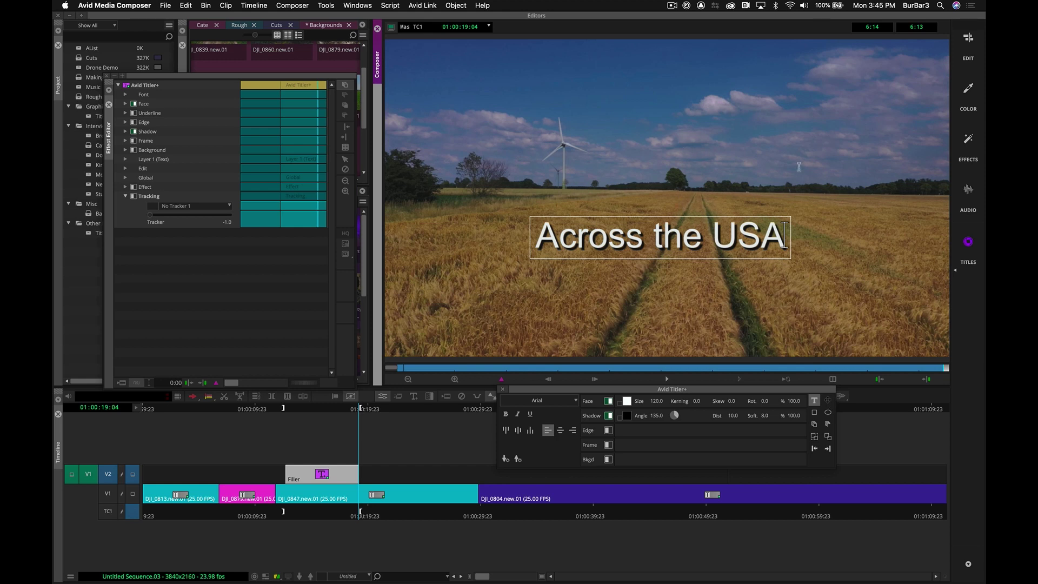
key("Escape")
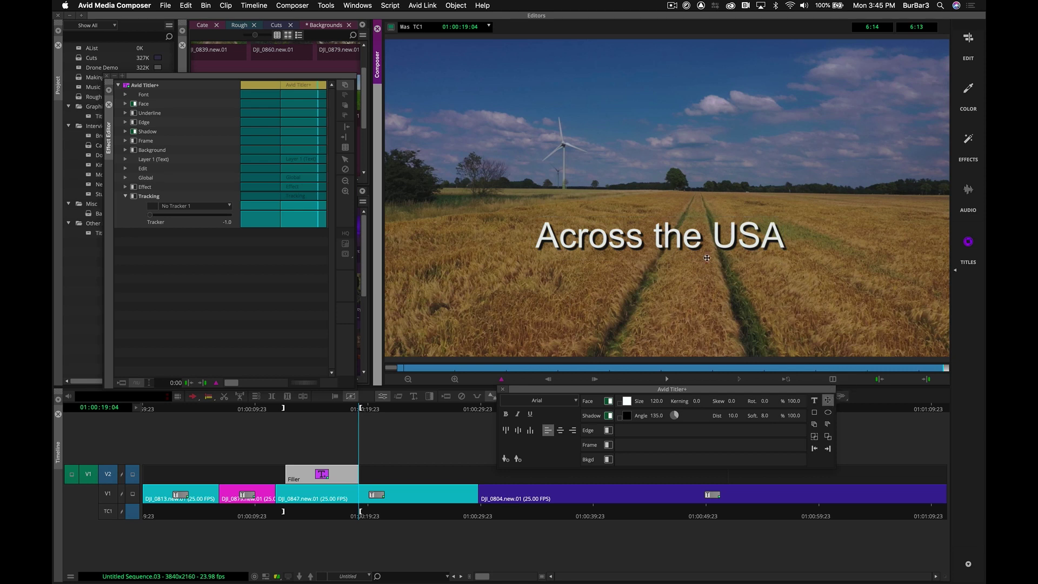
left_click(672, 234)
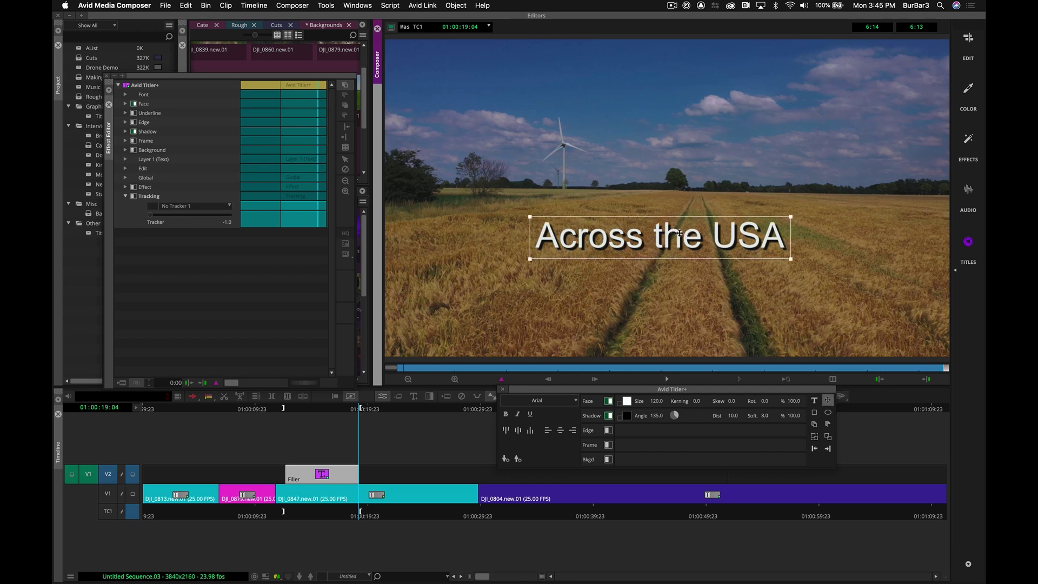
Try the alignment buttons, settling on middle vertical and centre horizontal alignment for the title.
mouse_move(676, 233)
left_mouse_down()
mouse_move(664, 190)
mouse_move(665, 259)
mouse_move(688, 232)
left_mouse_up()
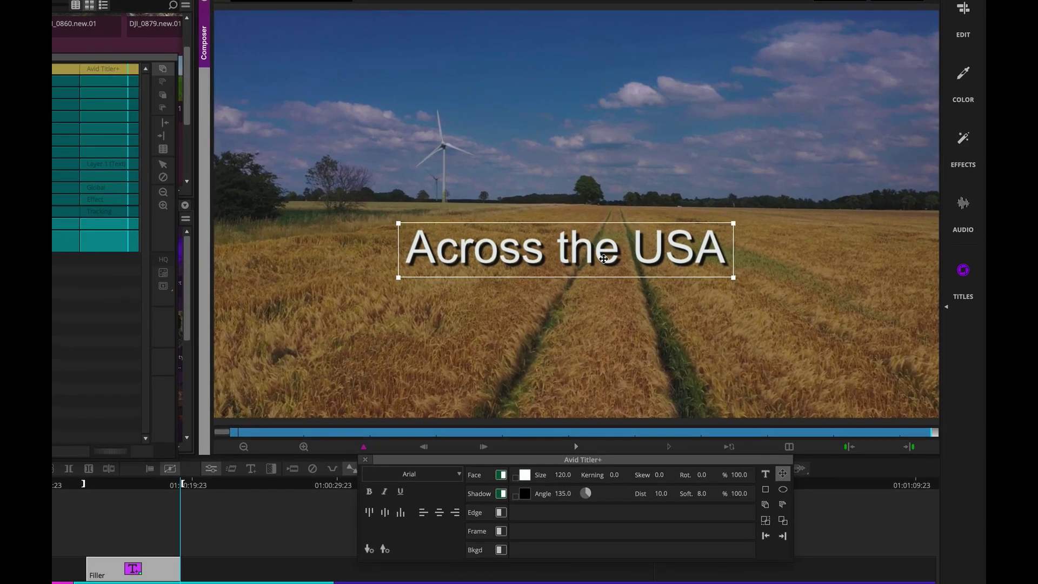
left_click(424, 512)
left_click(439, 513)
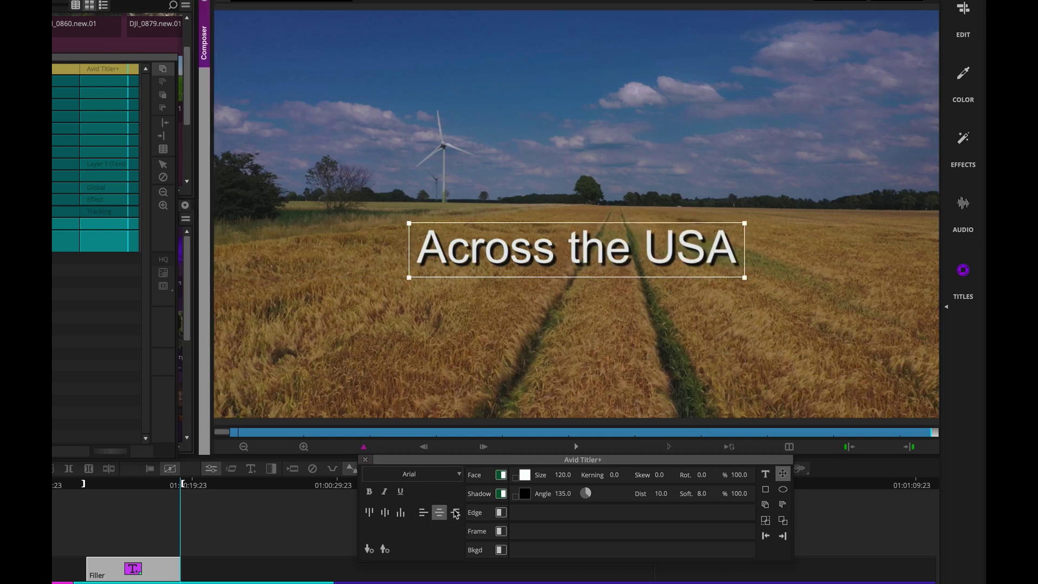
left_click(455, 513)
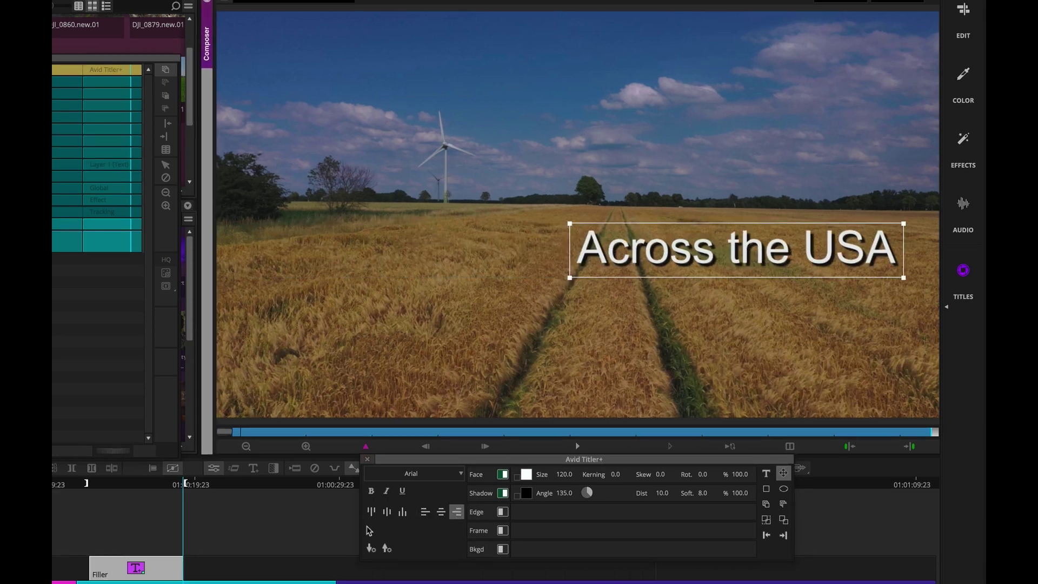
left_click(372, 513)
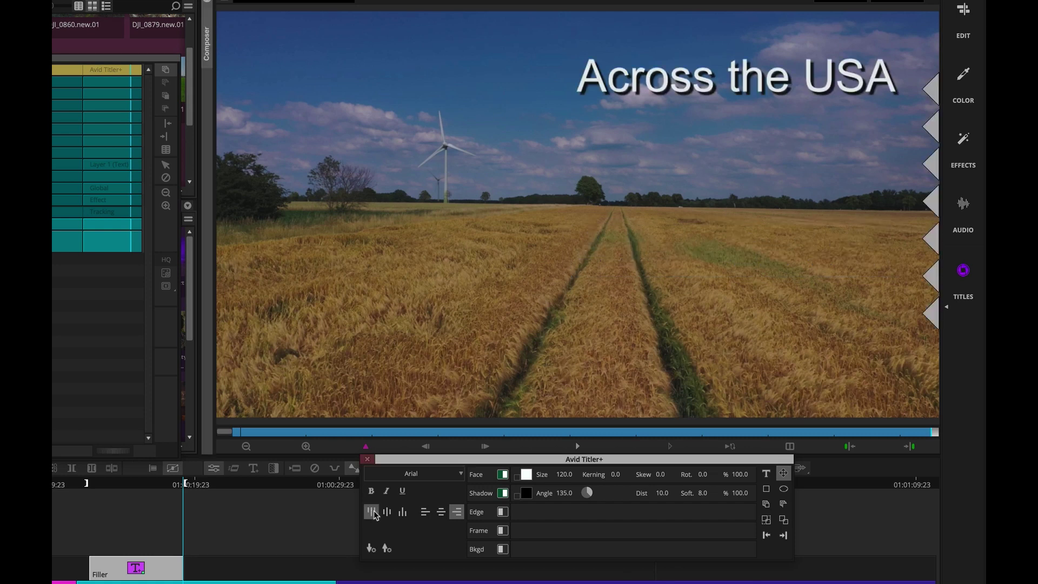
left_click(387, 513)
left_click(402, 513)
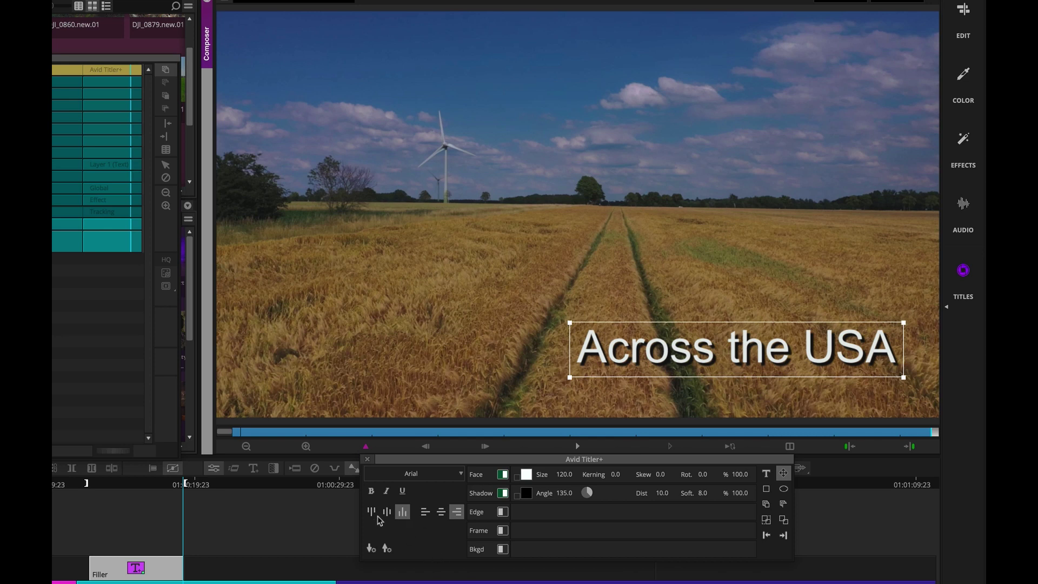
left_click(387, 512)
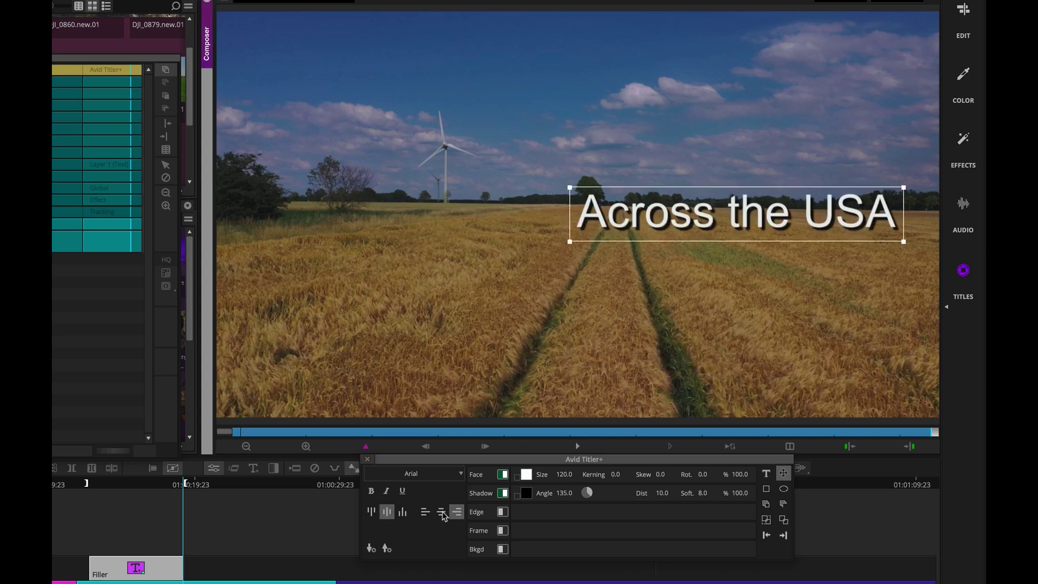
left_click(443, 513)
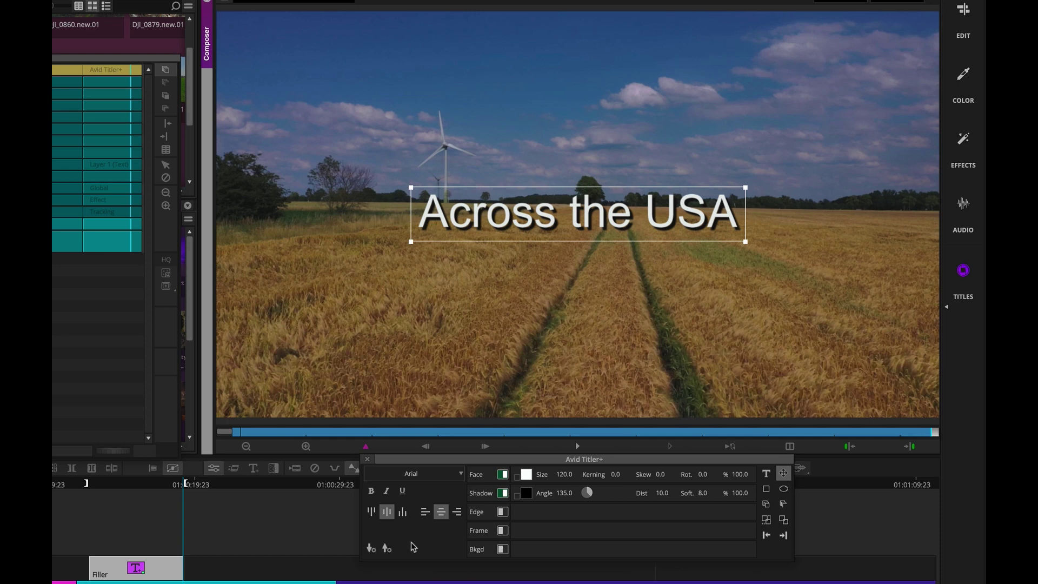
left_click(432, 548)
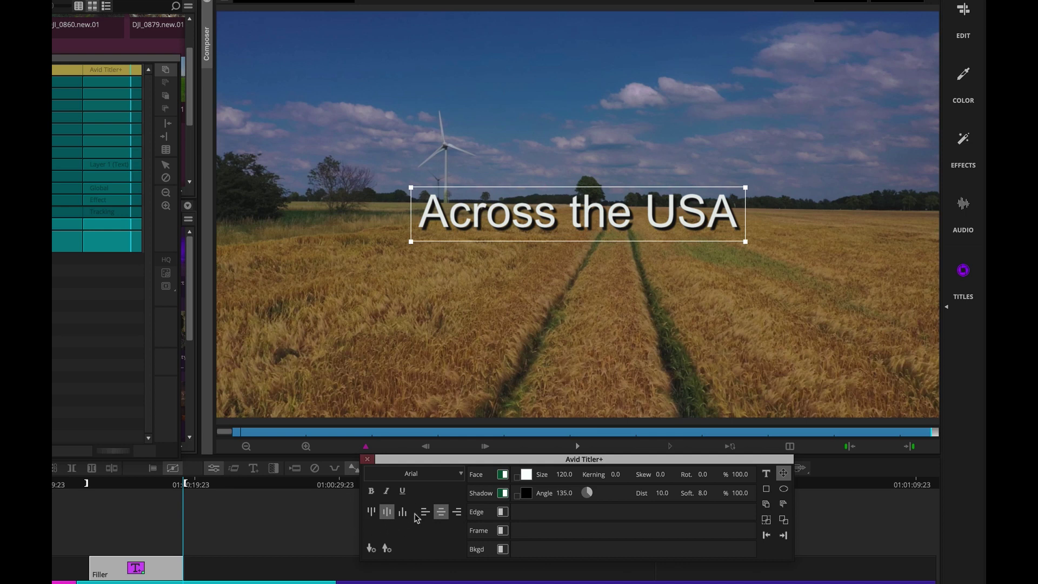
left_click_drag(546, 227, 720, 287)
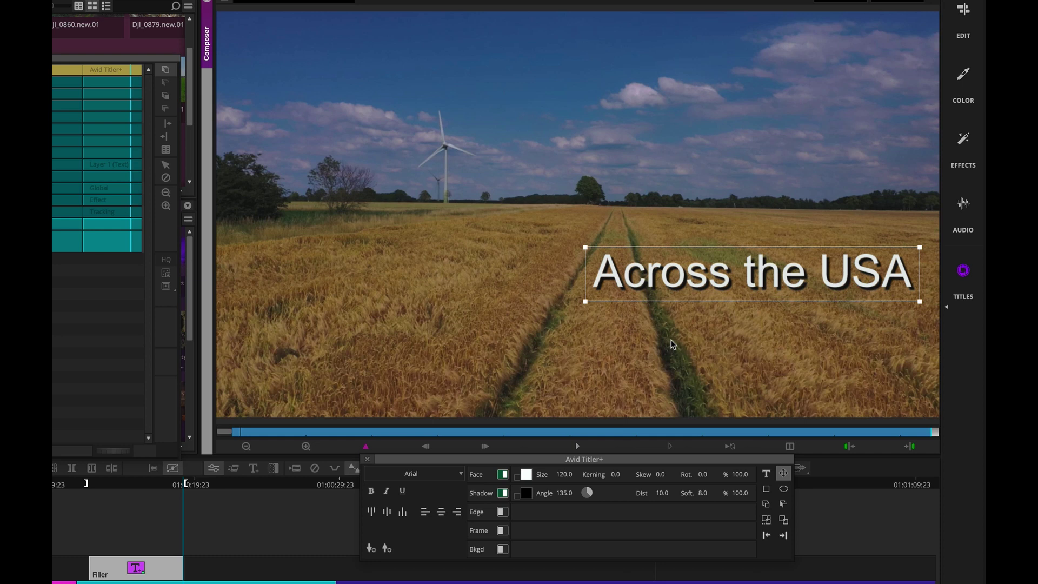
key("ctrl+shift+c")
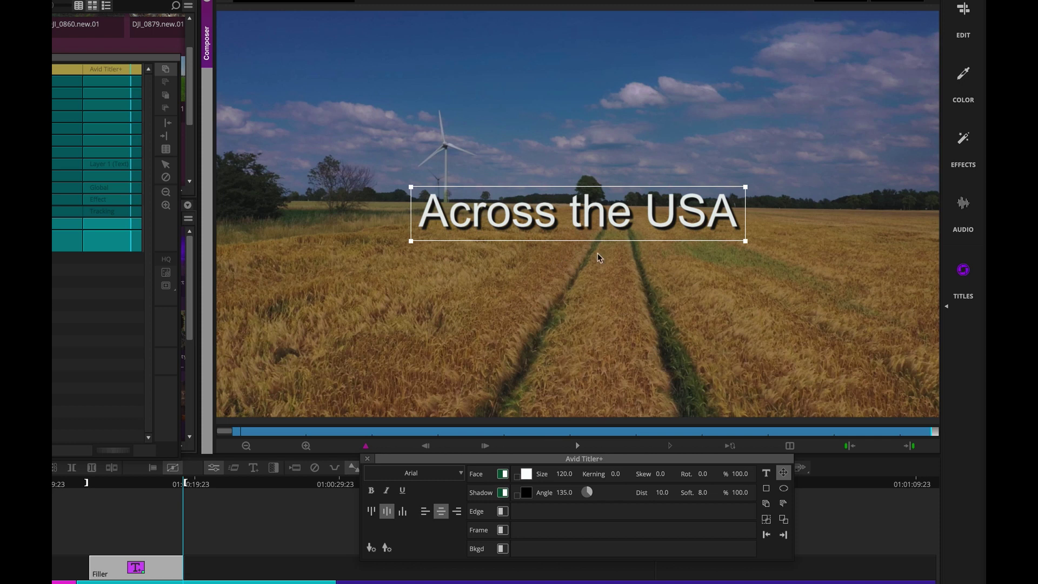
left_click(766, 473)
Select the word 'Across' in the title text.
left_click(569, 211)
left_click(534, 210)
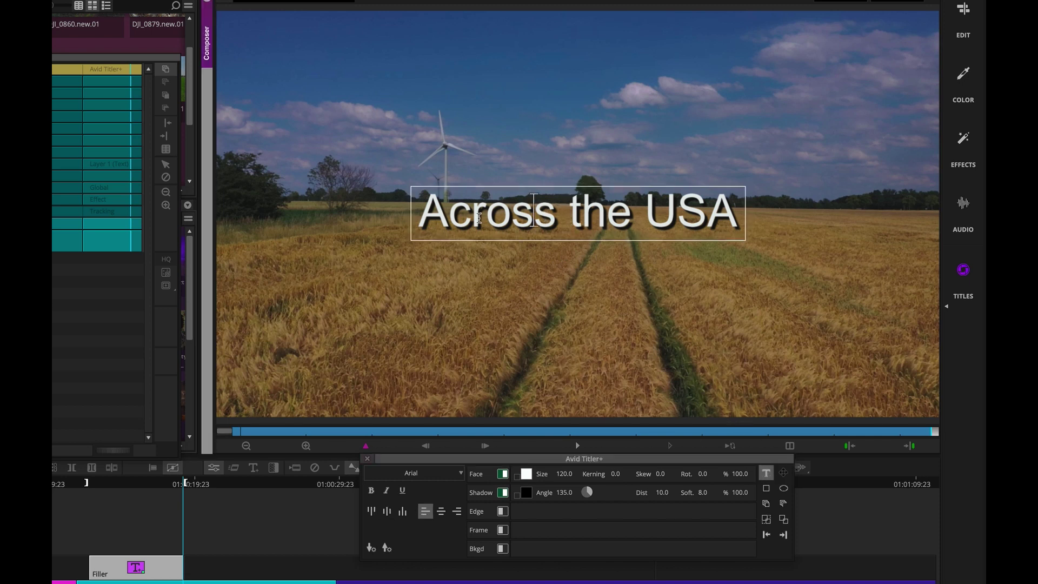
left_click(708, 214)
left_click(783, 472)
left_click(587, 211)
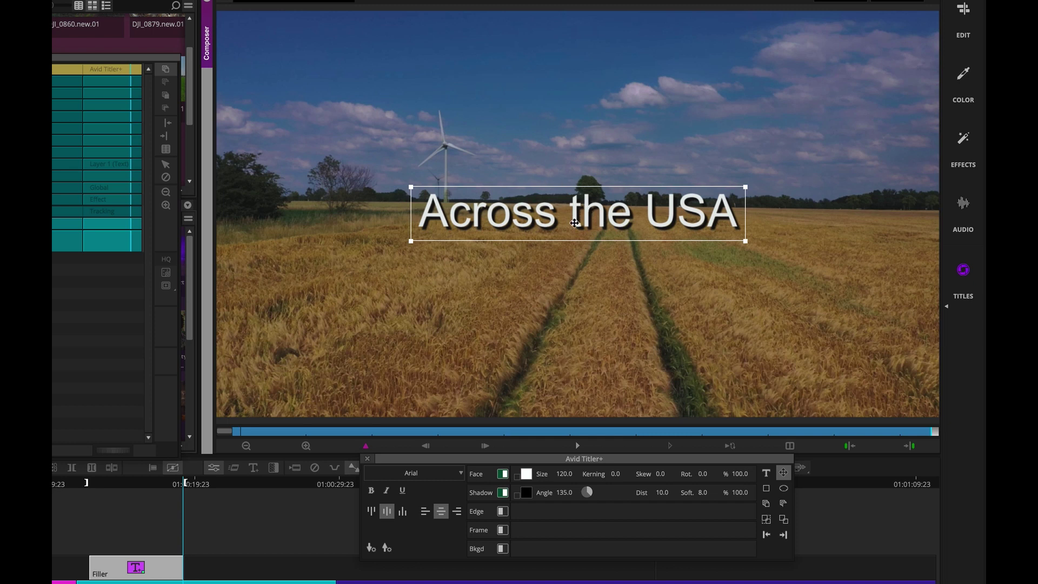
double_click(579, 218)
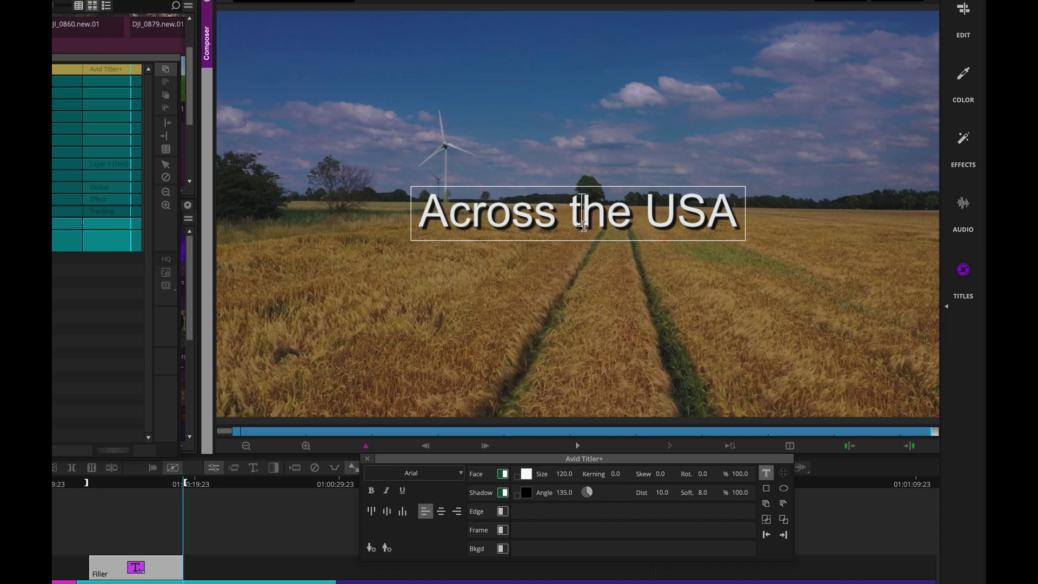
key("Left")
double_click(465, 213)
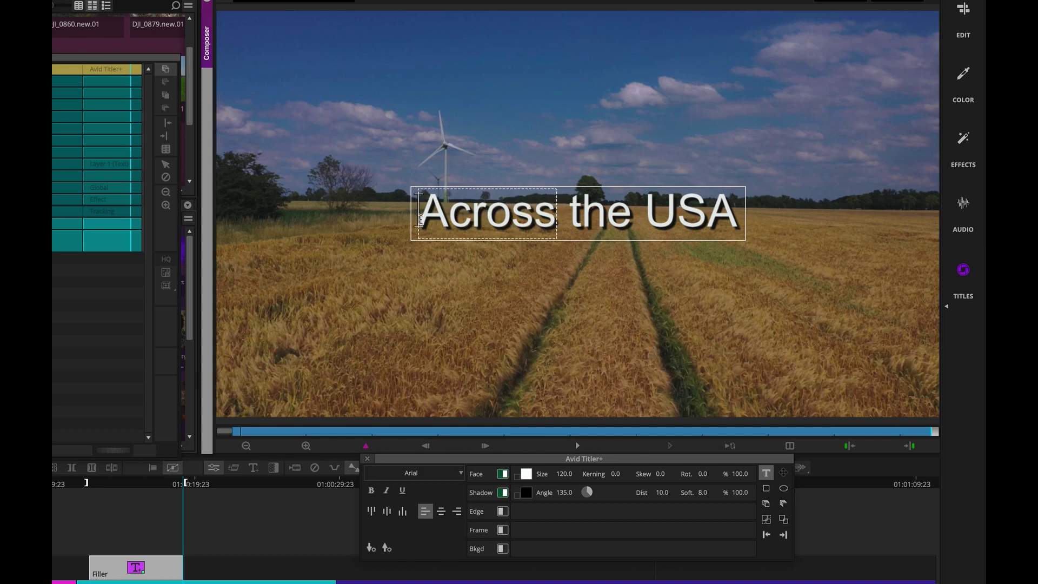
Colour 'Across' red using the Face colour swatch, after first trying yellow.
left_click(527, 474)
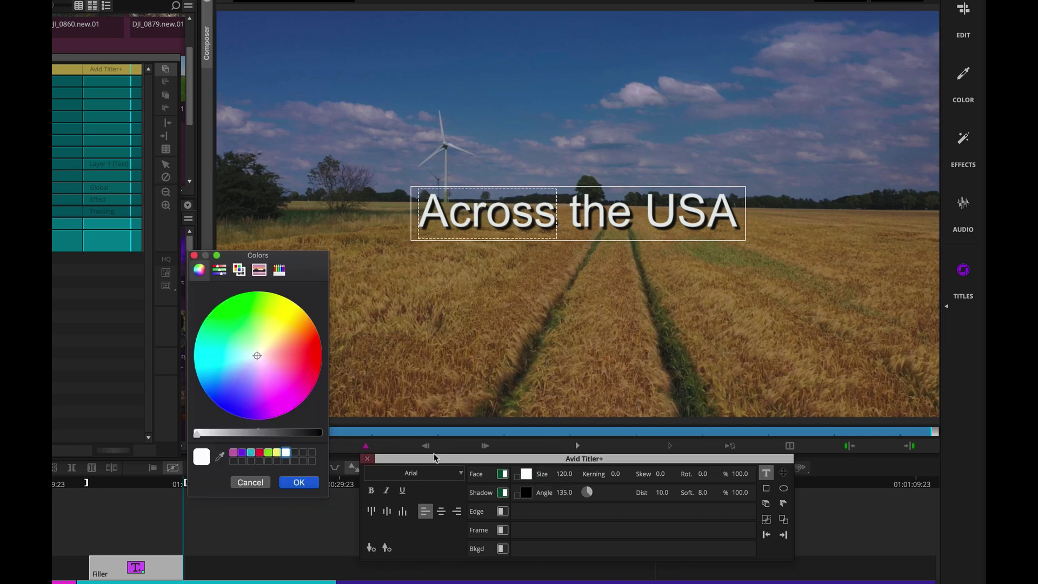
left_click(279, 318)
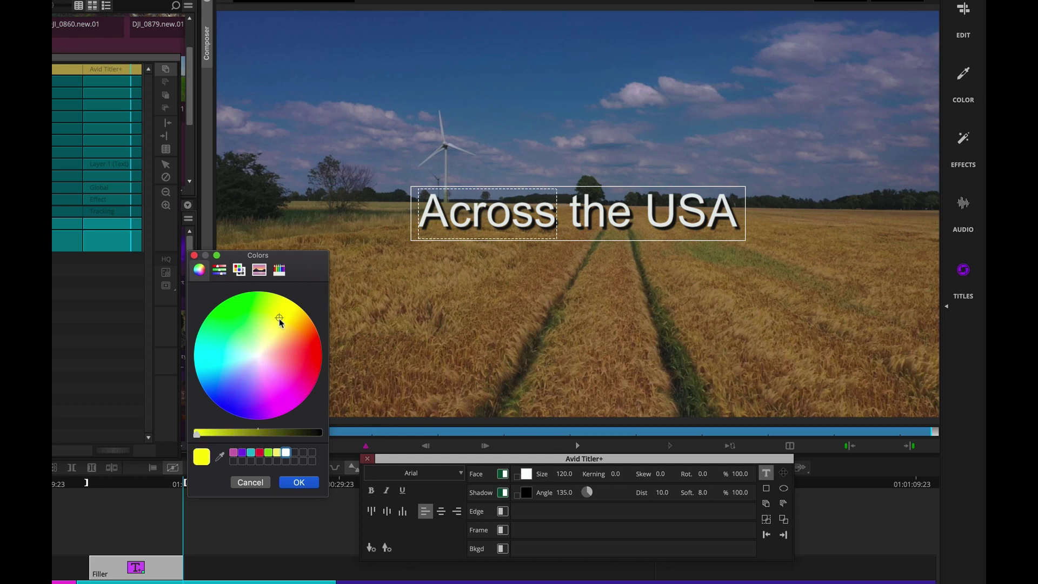
left_click(299, 482)
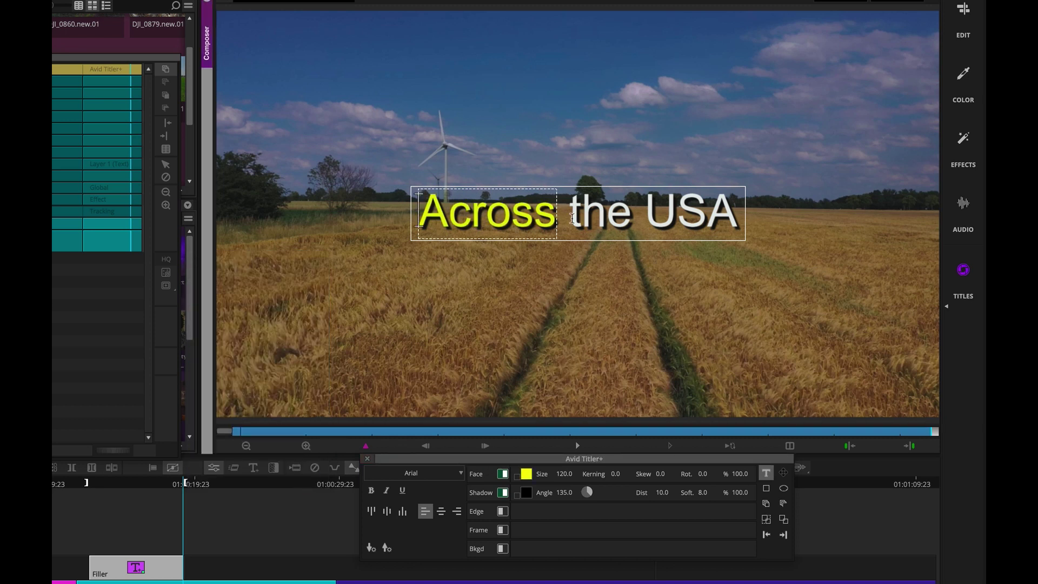
left_click(522, 474)
left_click(314, 361)
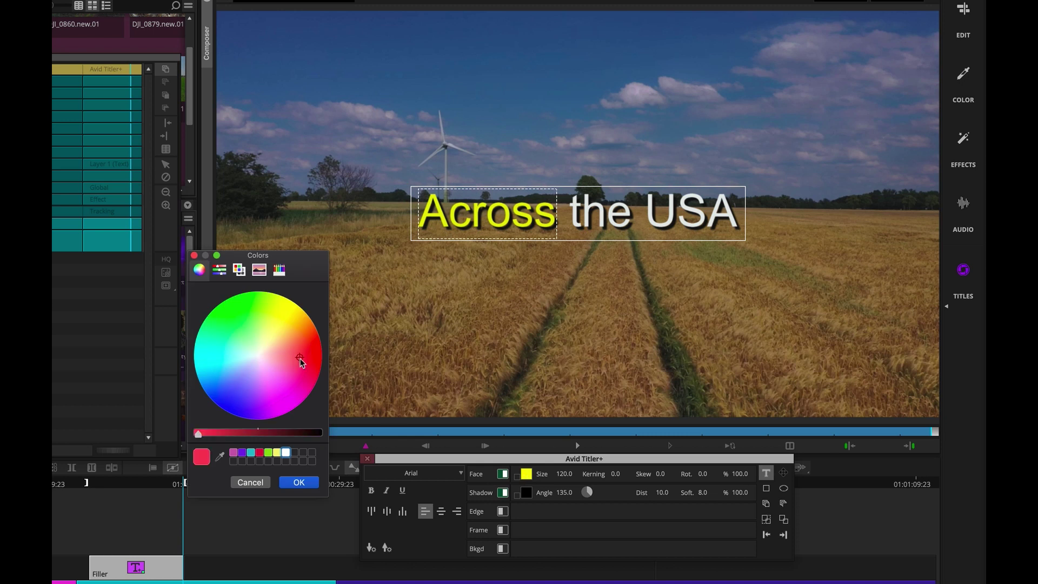
left_click(299, 483)
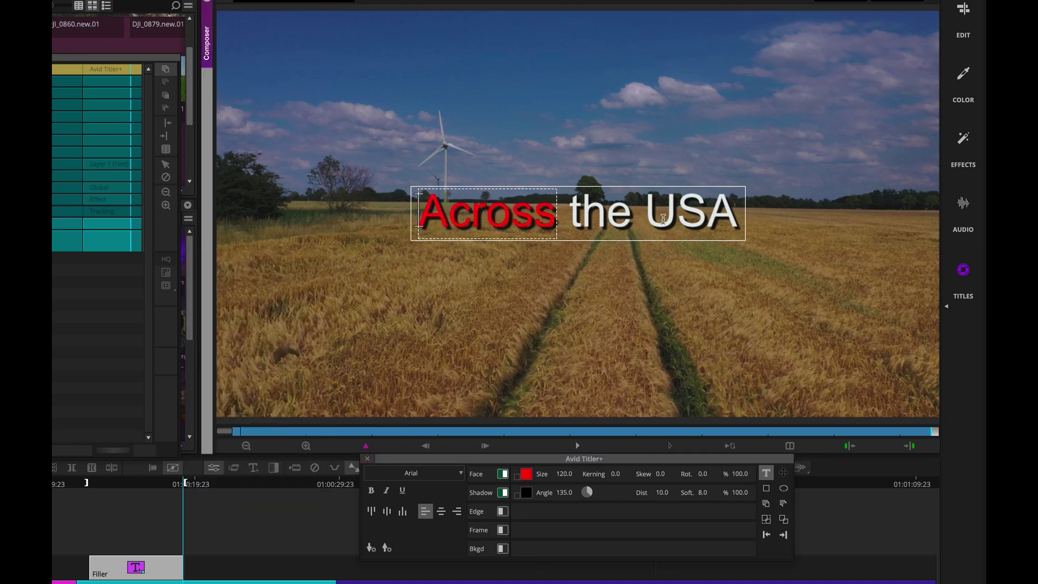
Select the word 'USA' in the title text.
left_click_drag(648, 218, 695, 219)
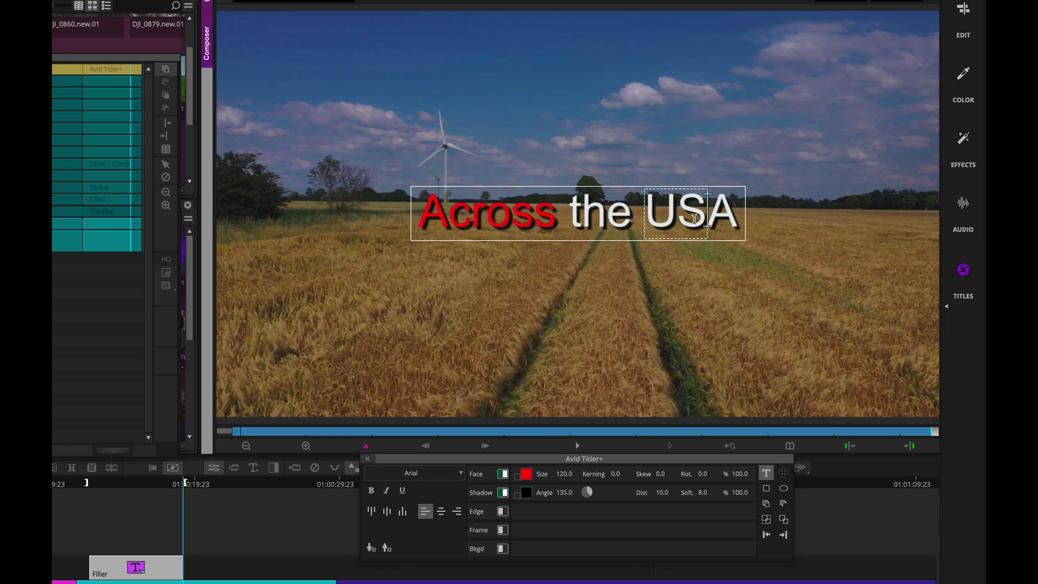
left_click(648, 219)
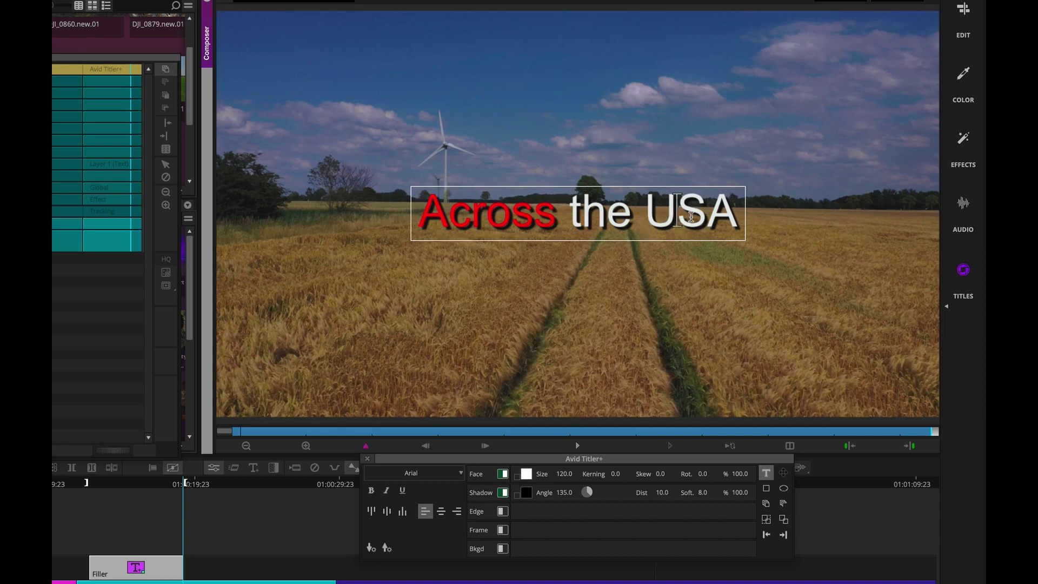
double_click(695, 217)
triple_click(737, 216)
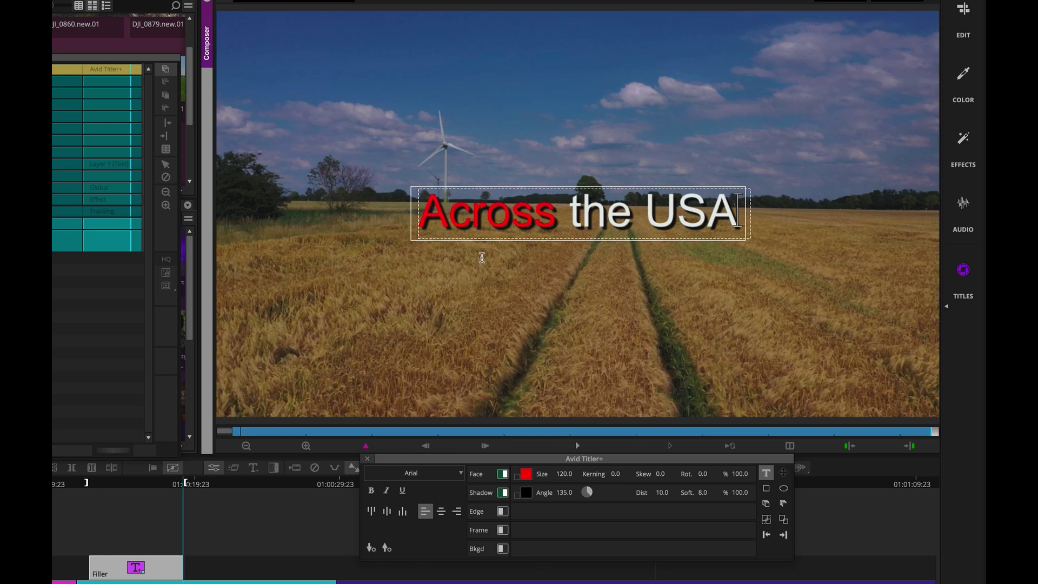
left_click(698, 217)
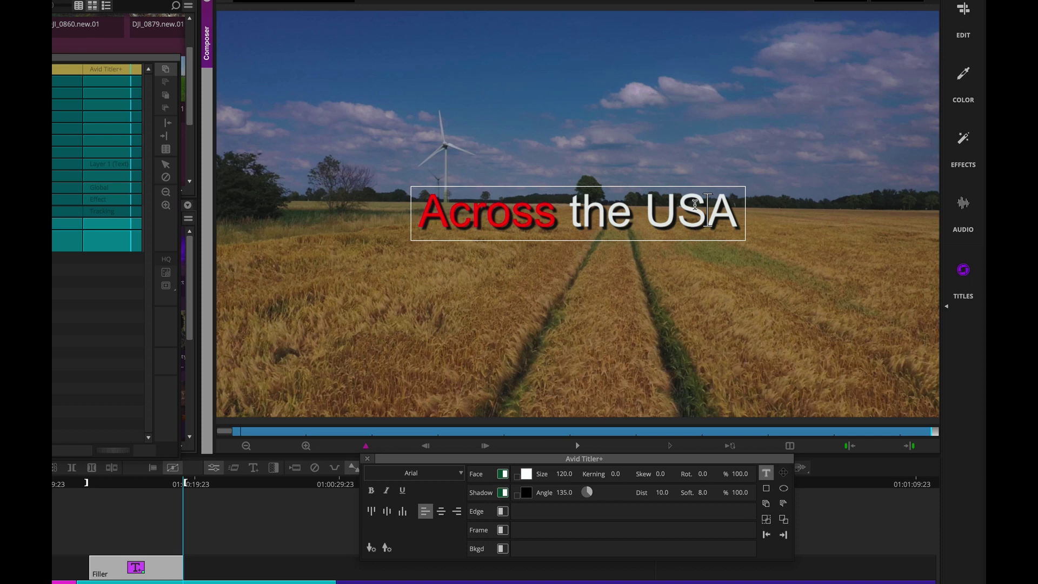
double_click(695, 210)
Make 'USA' blue, then exit text editing and drag the title lower in the frame.
left_click(526, 473)
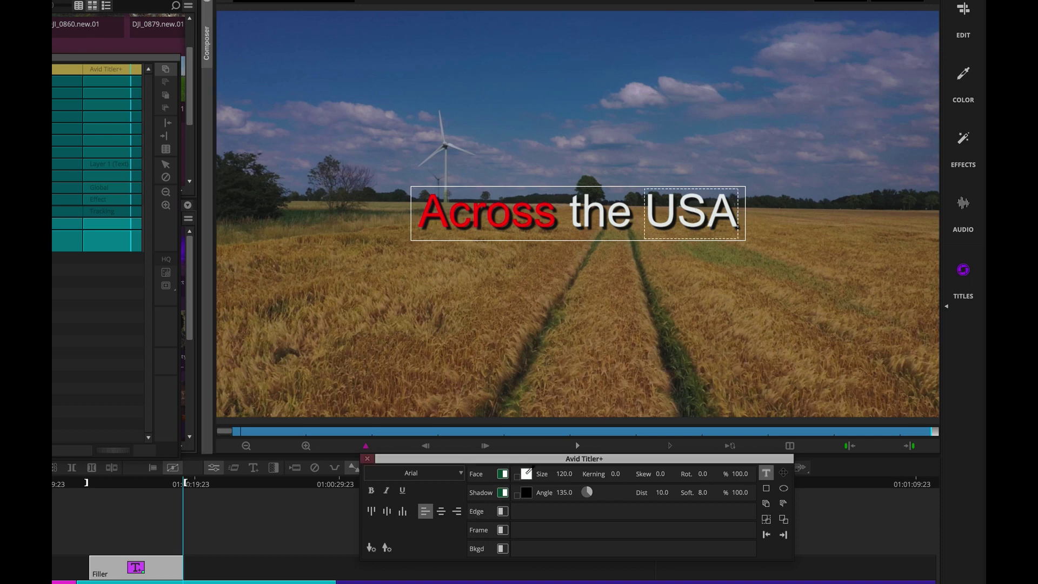
left_click_drag(226, 380, 222, 386)
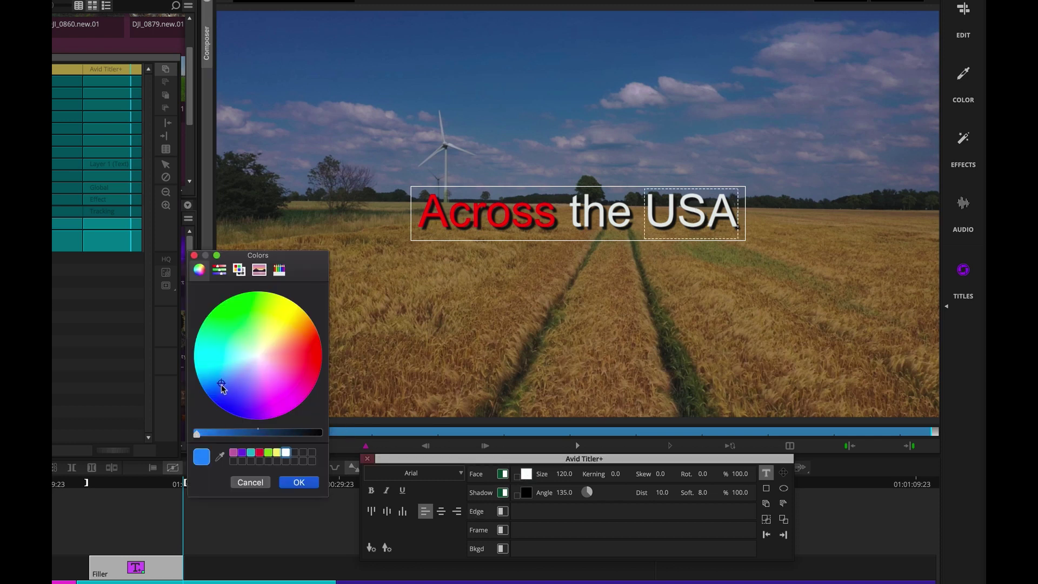
left_click(300, 483)
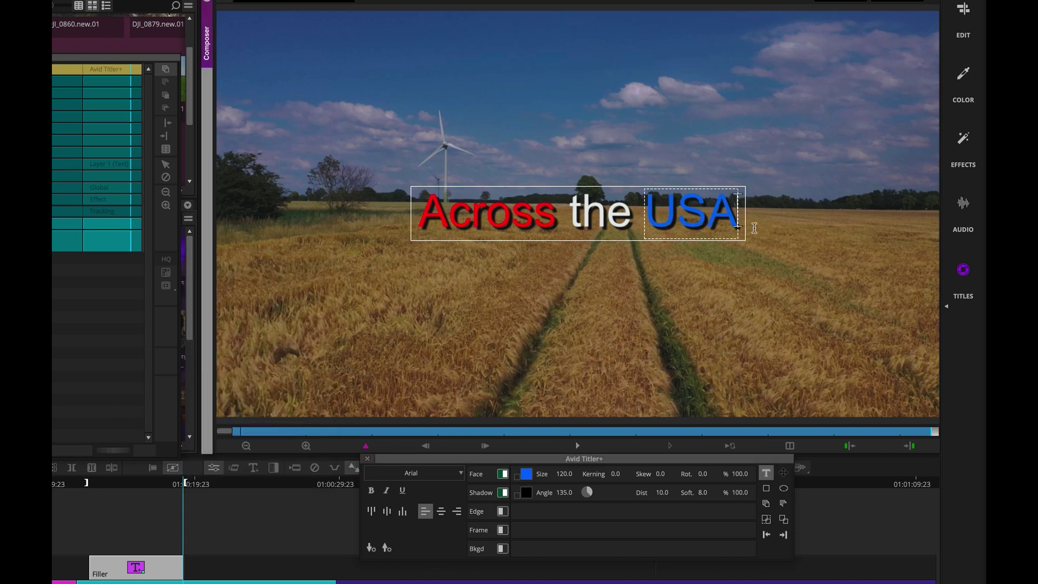
key("Escape")
left_click_drag(599, 208, 618, 279)
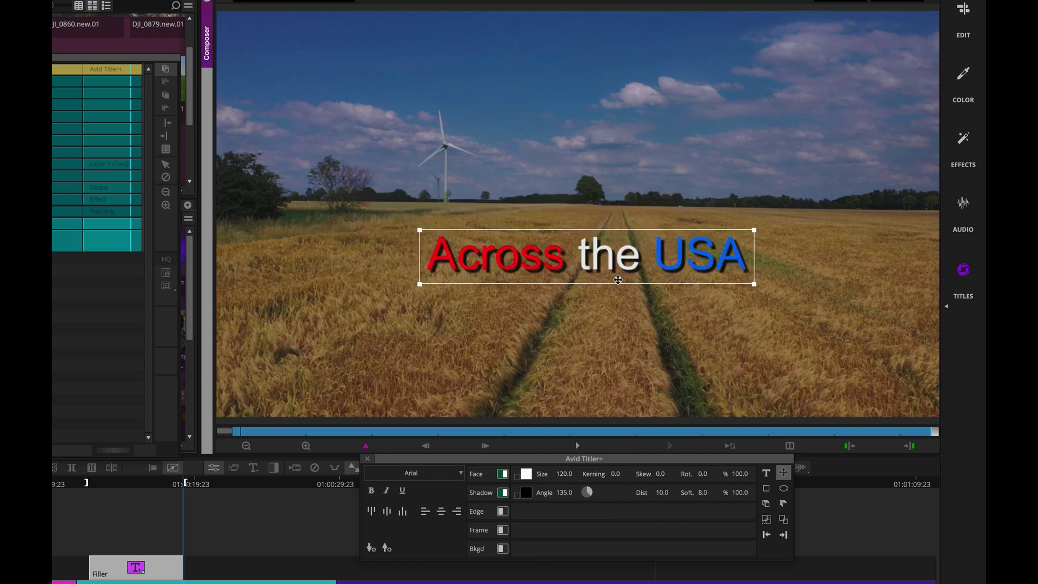
Change the title font to Palatino and centre it with Ctrl+Shift+C.
left_click(459, 476)
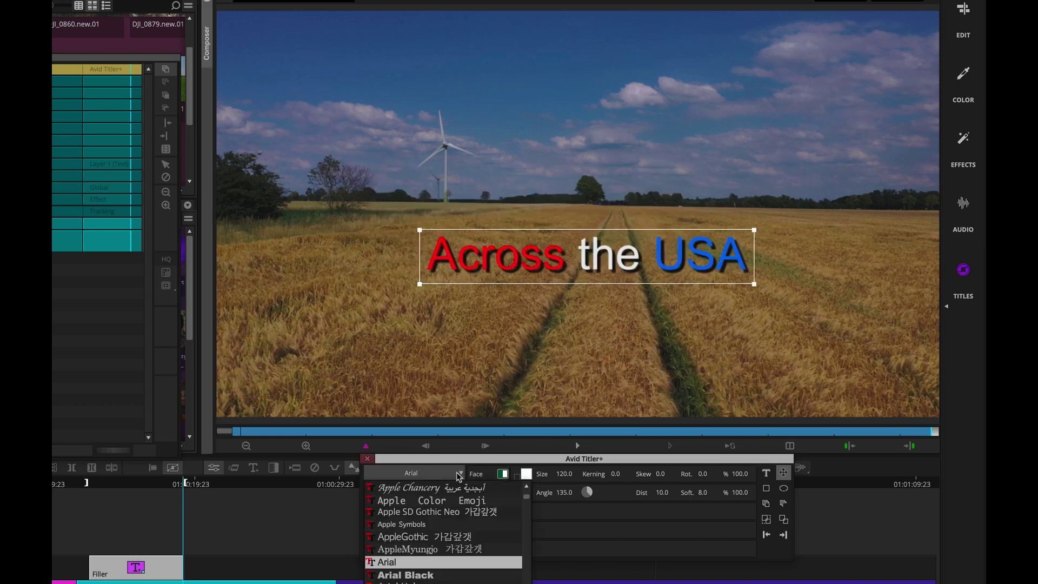
key("o")
scroll(524, 575, "down", 3)
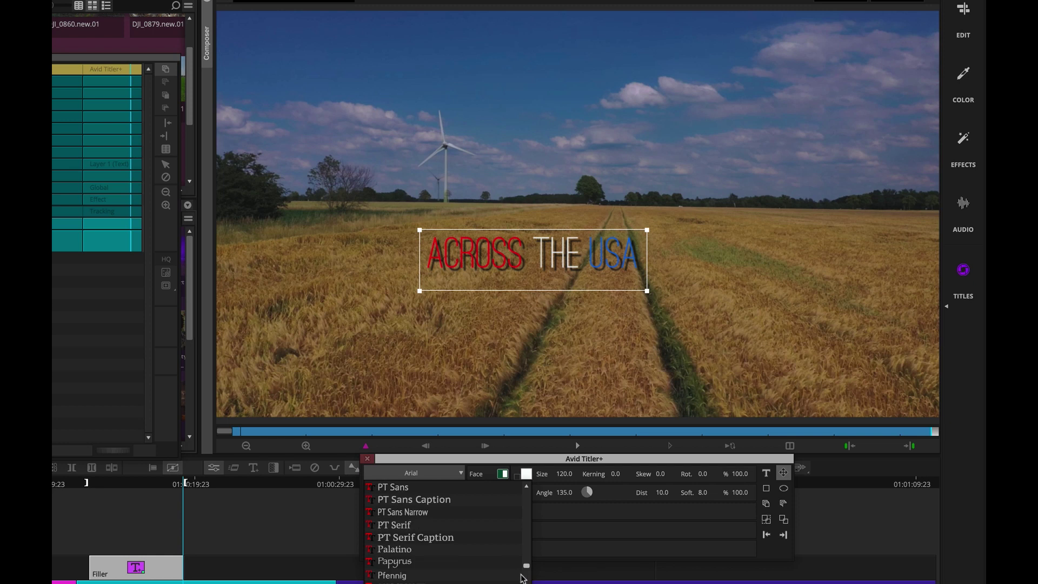
left_click(446, 550)
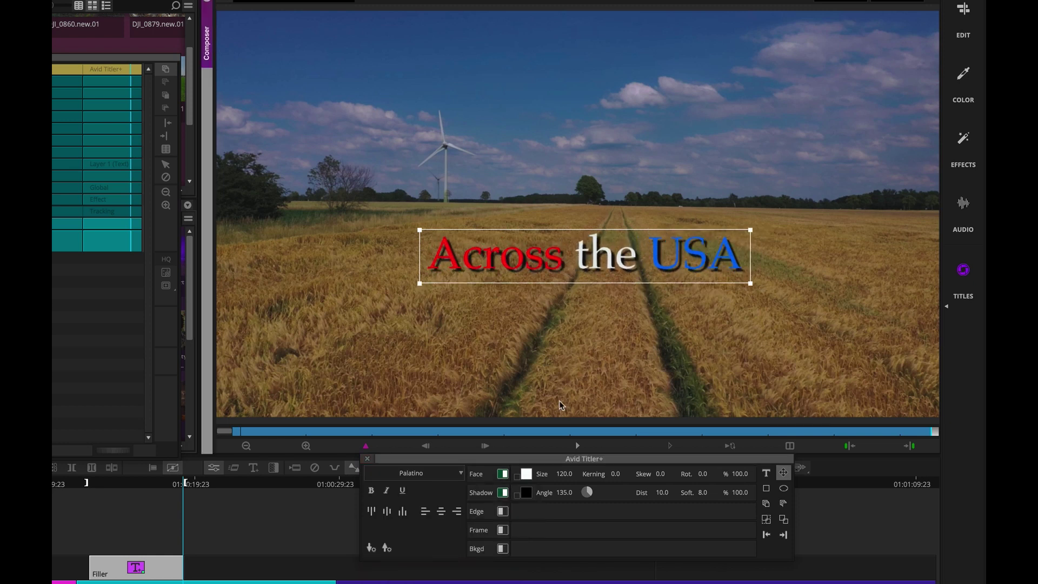
key("ctrl+shift+c")
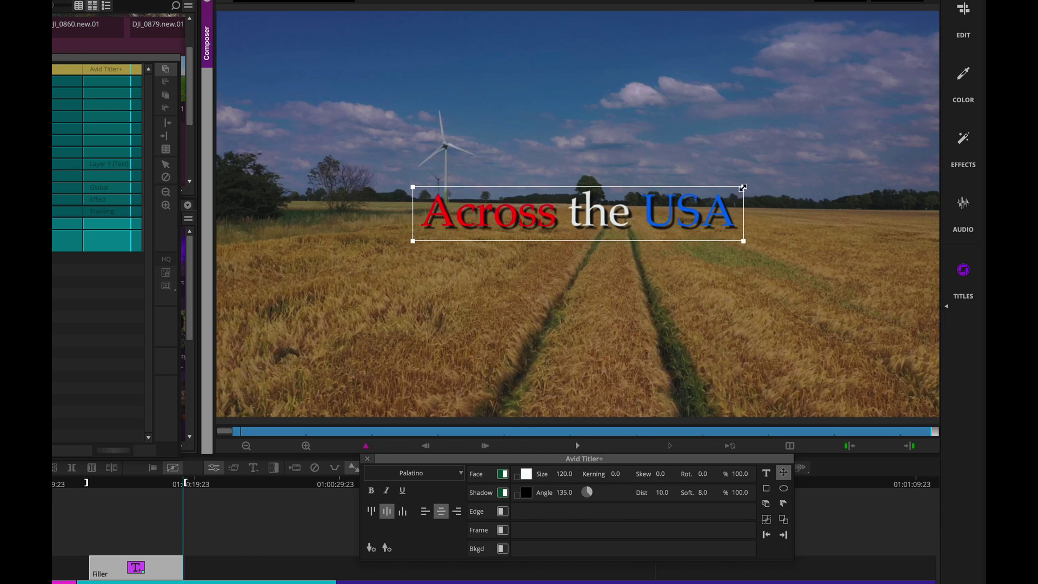
Enlarge the title by its corner handle, then undo a vertical stretch.
left_click_drag(402, 184, 261, 161)
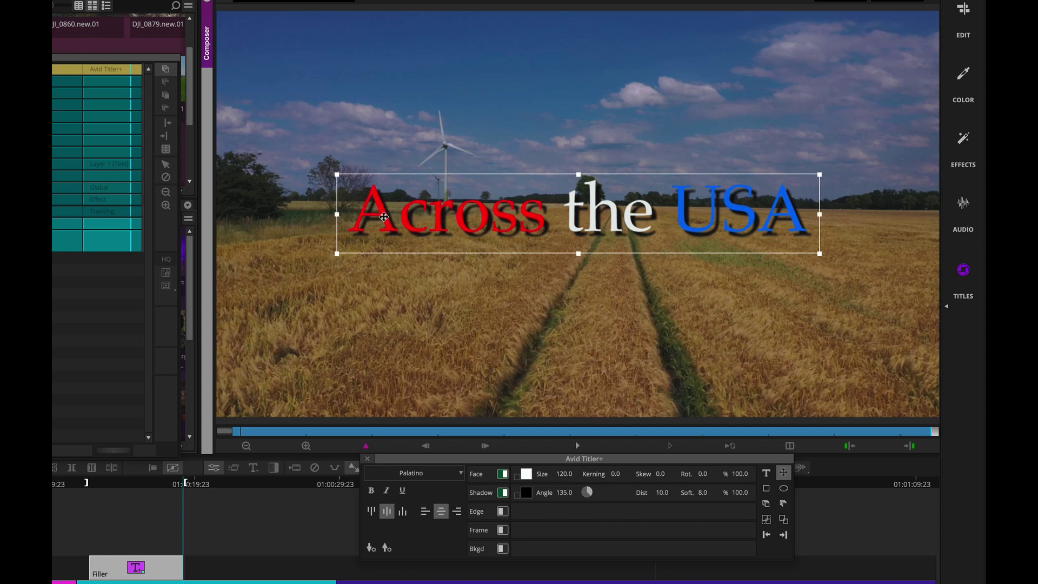
left_click_drag(579, 174, 579, 133)
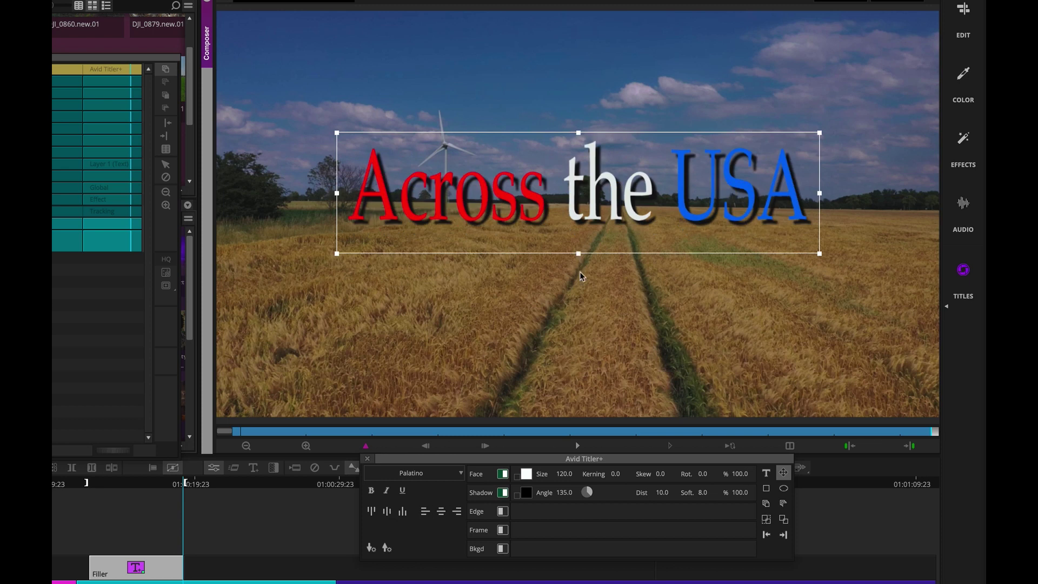
key("ctrl+z")
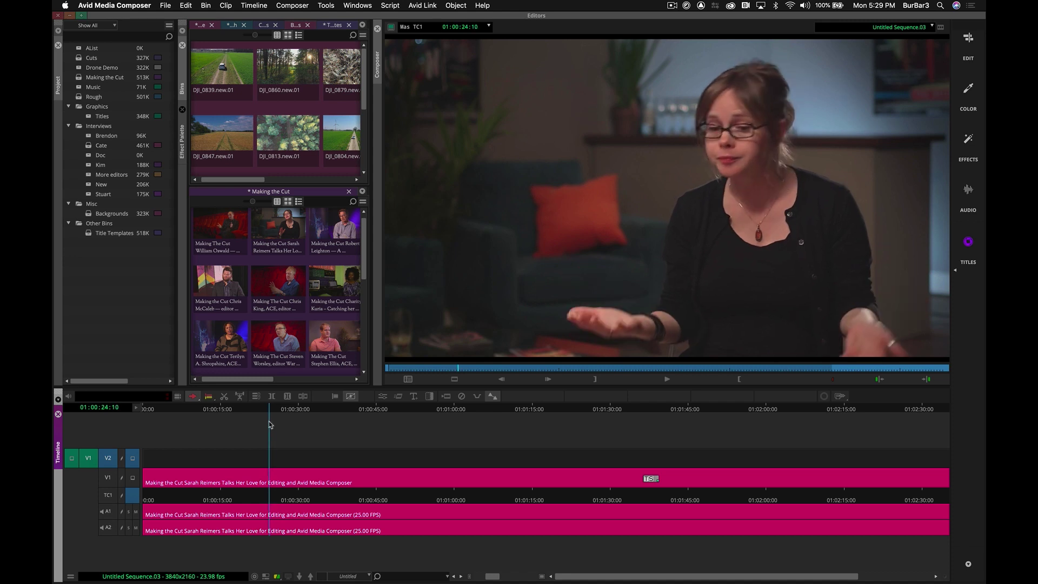
Mark In and Out from about 01:00:23 to 01:00:38 in the interview, parking the playhead at the start.
left_click(266, 428)
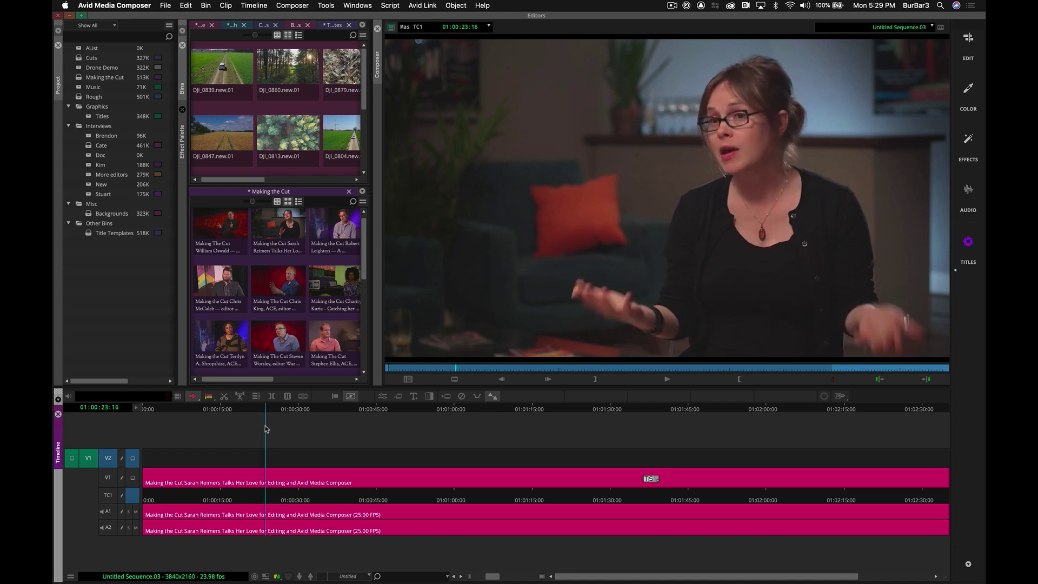
left_click(265, 430)
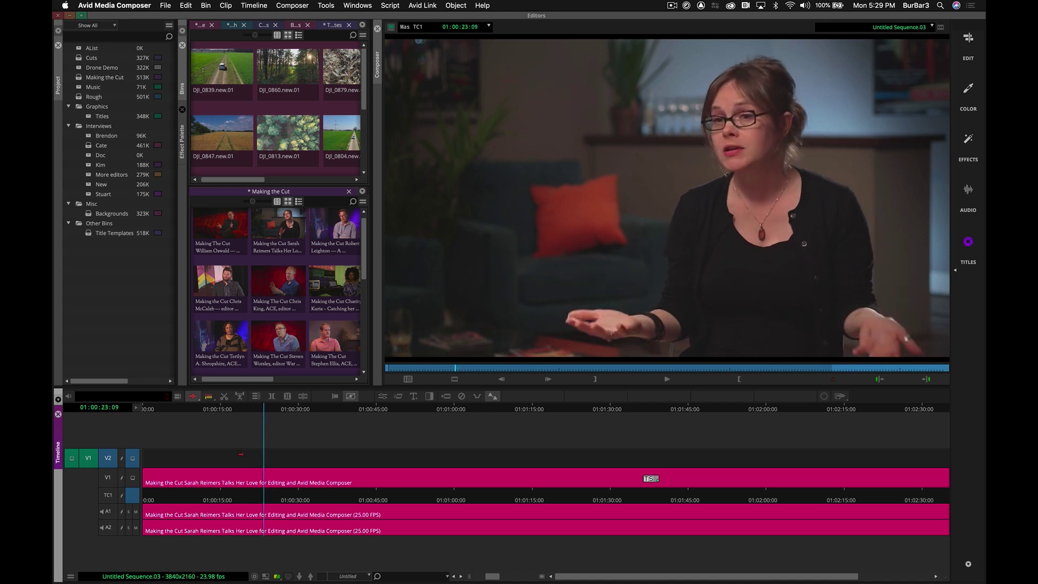
left_click(398, 396)
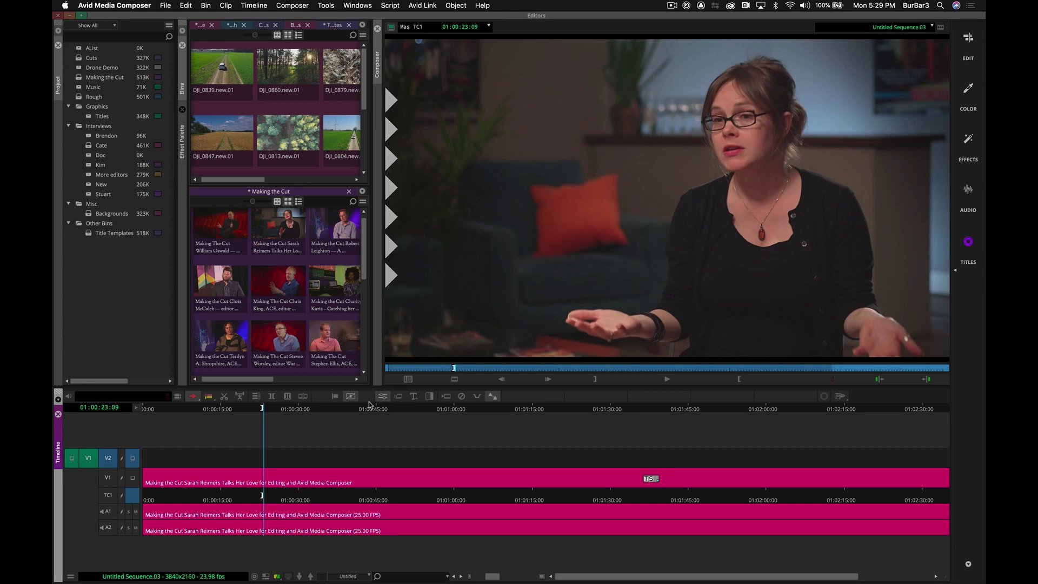
left_click(328, 412)
key("space")
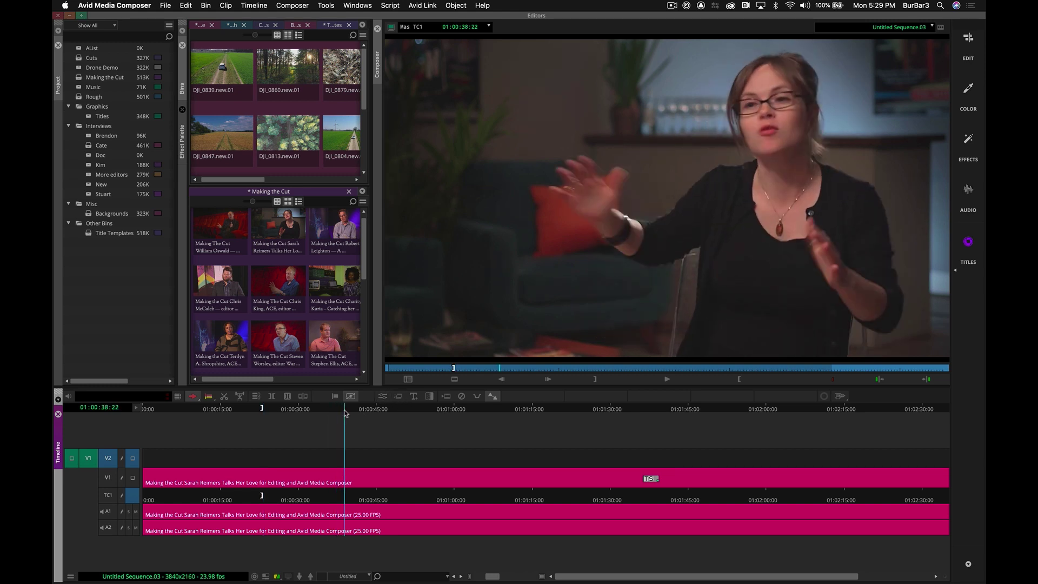
key("i")
left_click(304, 413)
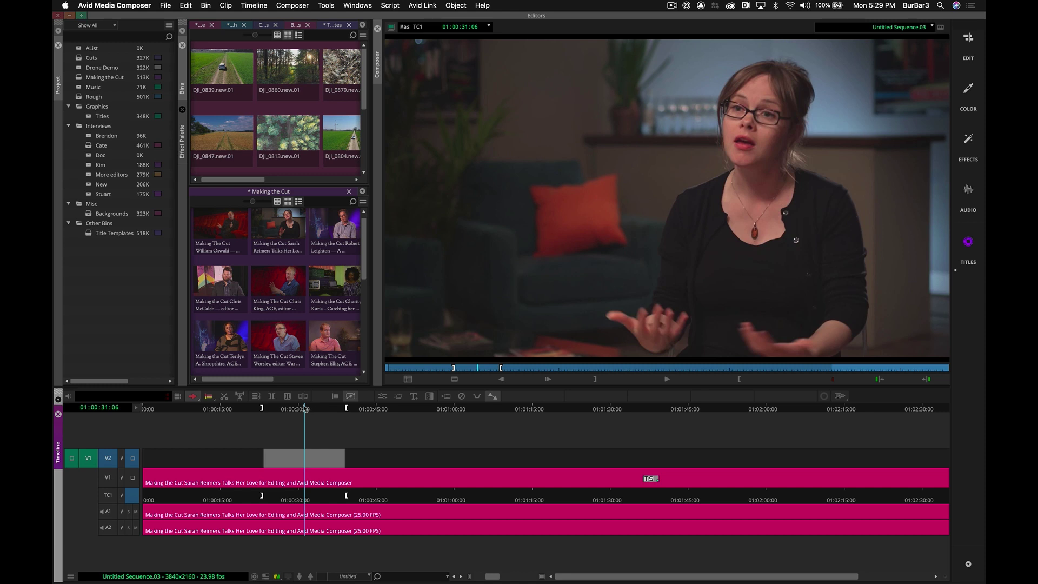
left_click_drag(305, 409, 264, 409)
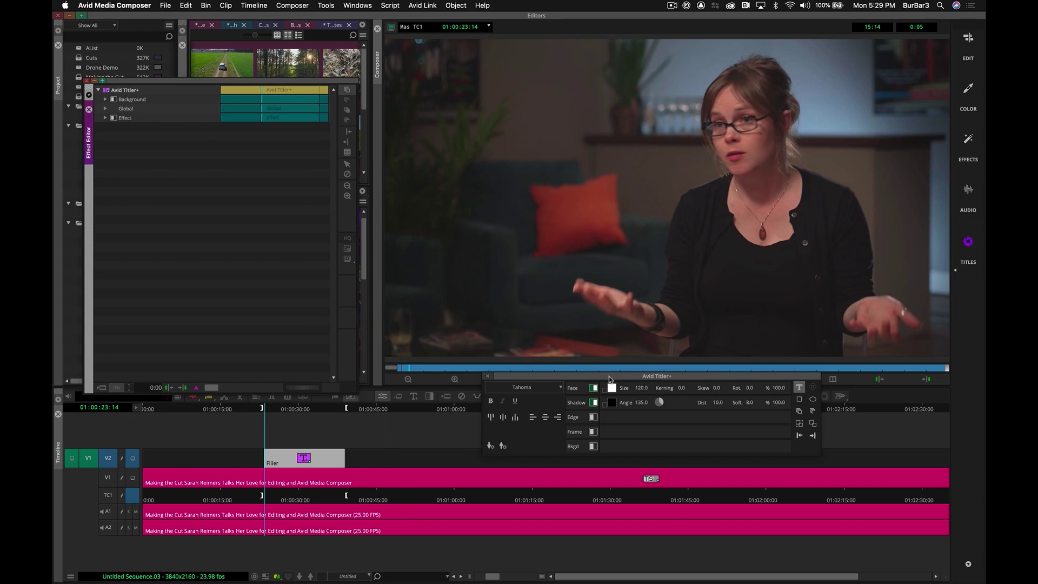
left_click(472, 293)
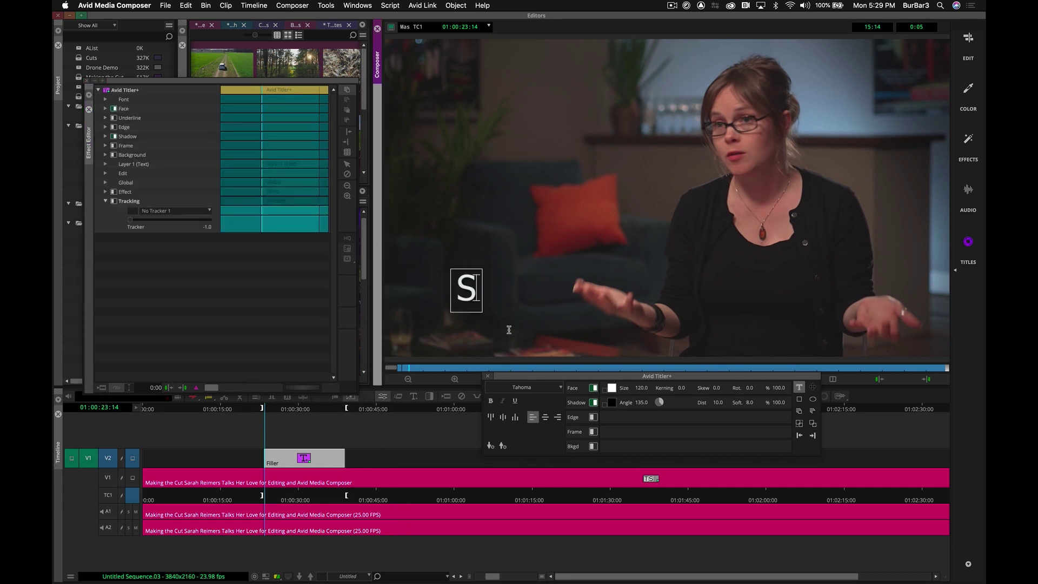
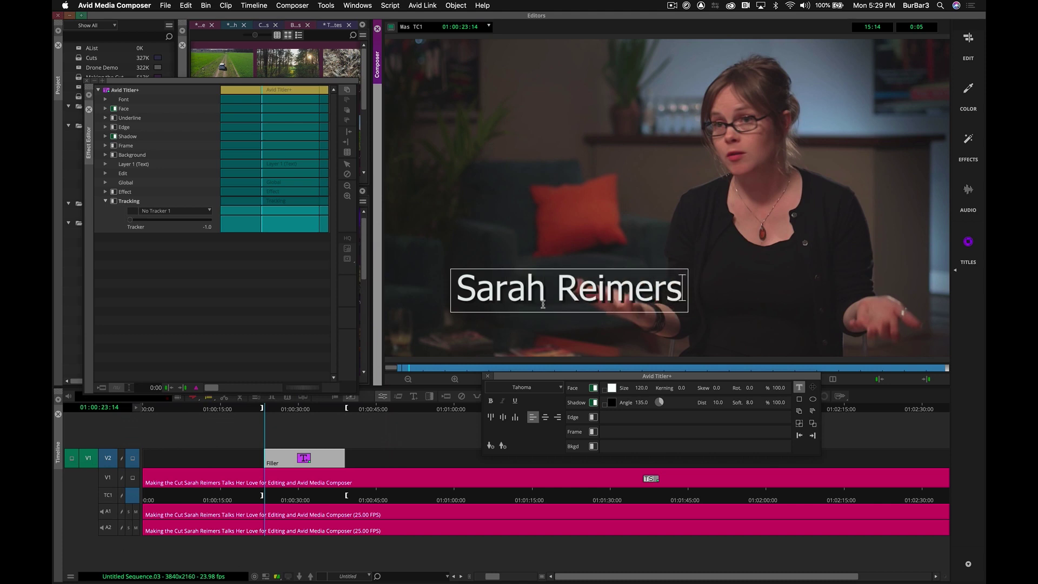
left_click(562, 219)
Resize the name box smaller and duplicate it as a second line below.
left_click(568, 282)
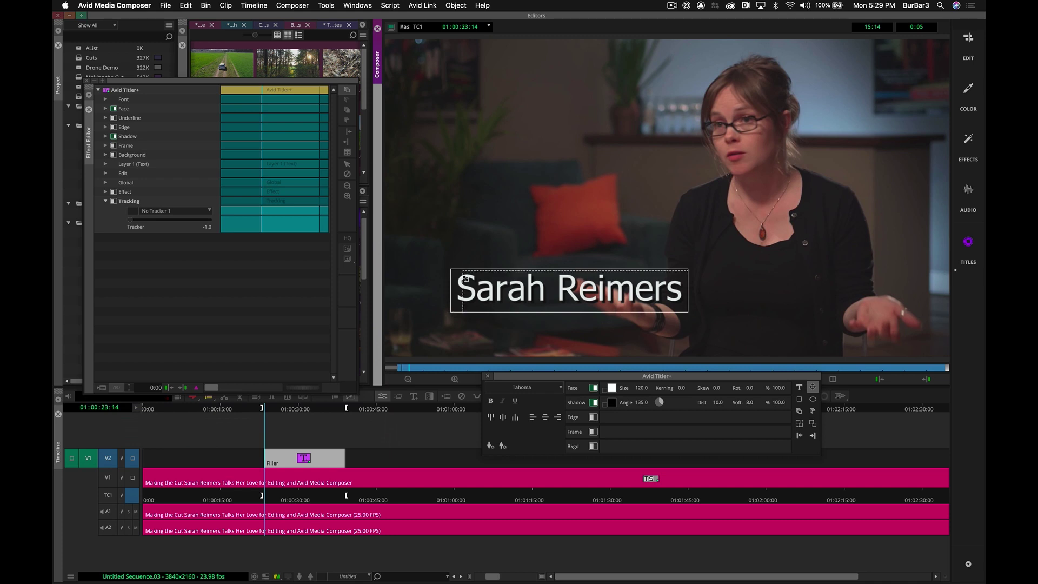
left_click_drag(465, 279, 493, 276)
left_click_drag(558, 292, 490, 300)
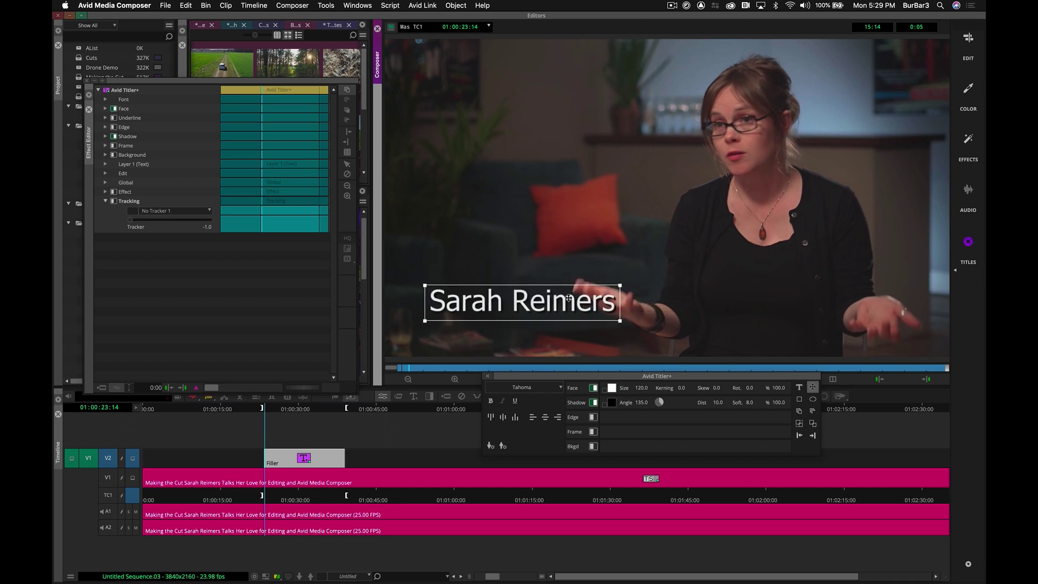
left_click_drag(620, 287, 581, 289)
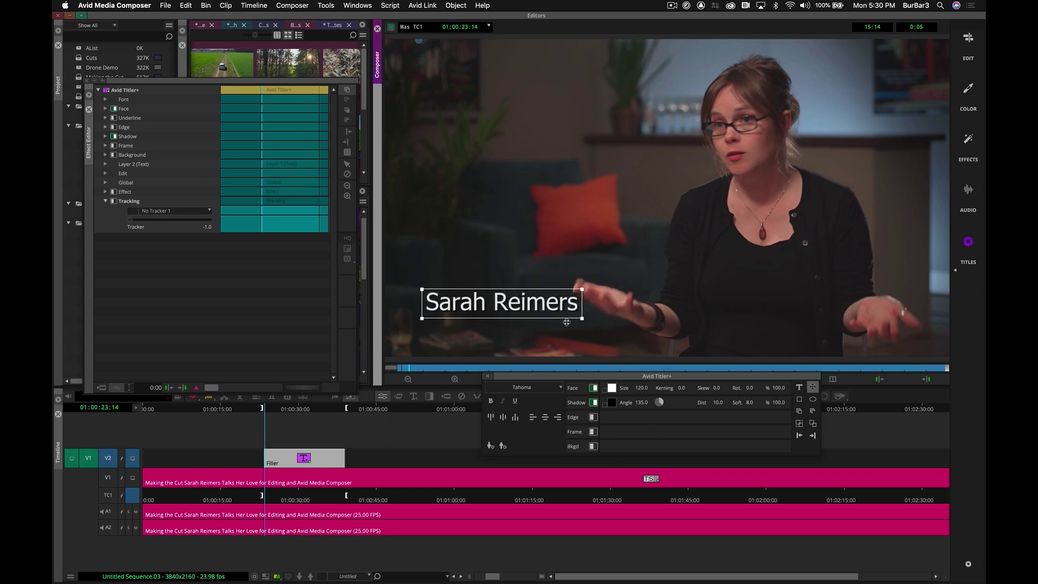
left_click_drag(558, 304, 558, 325)
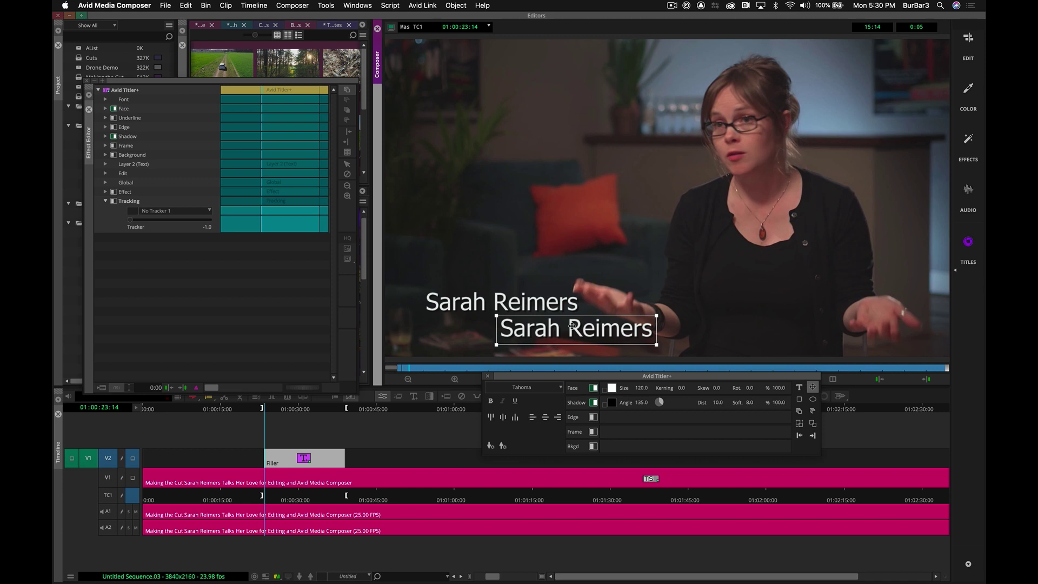
Change the duplicated line's text to 'The Craft of Editing'.
double_click(571, 325)
key("super+a")
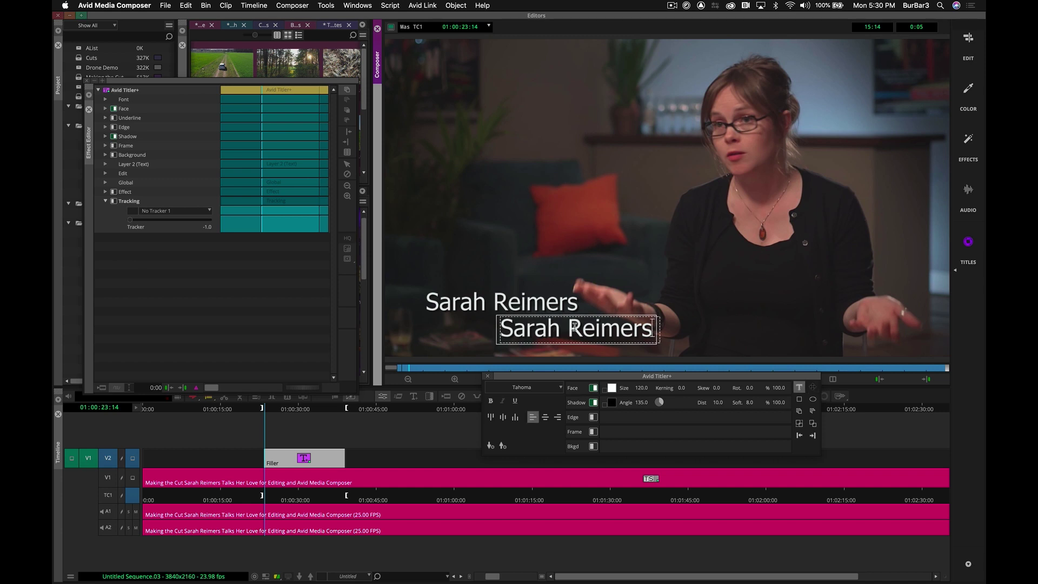
type("The")
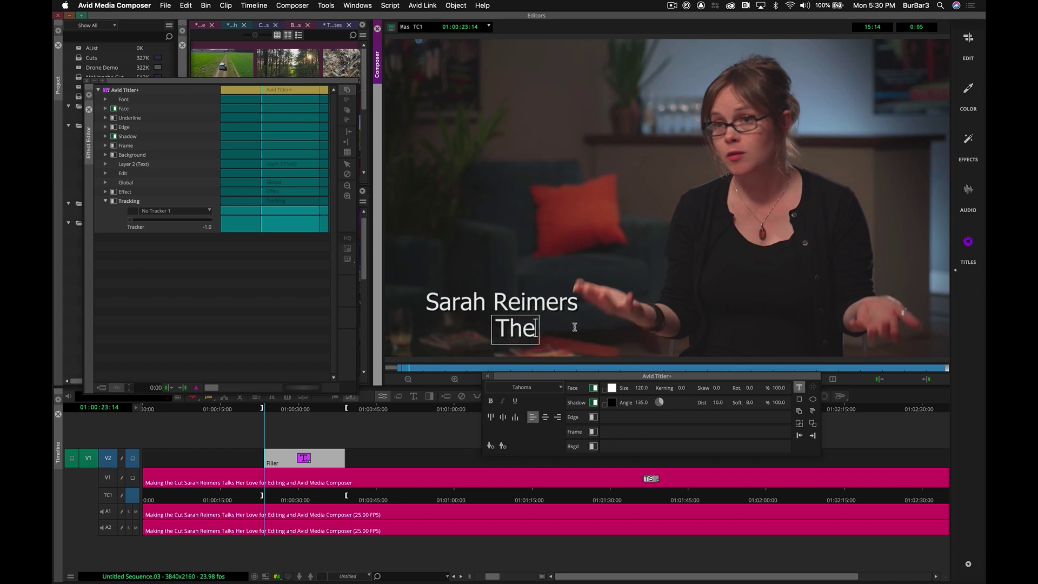
type(" Craft ")
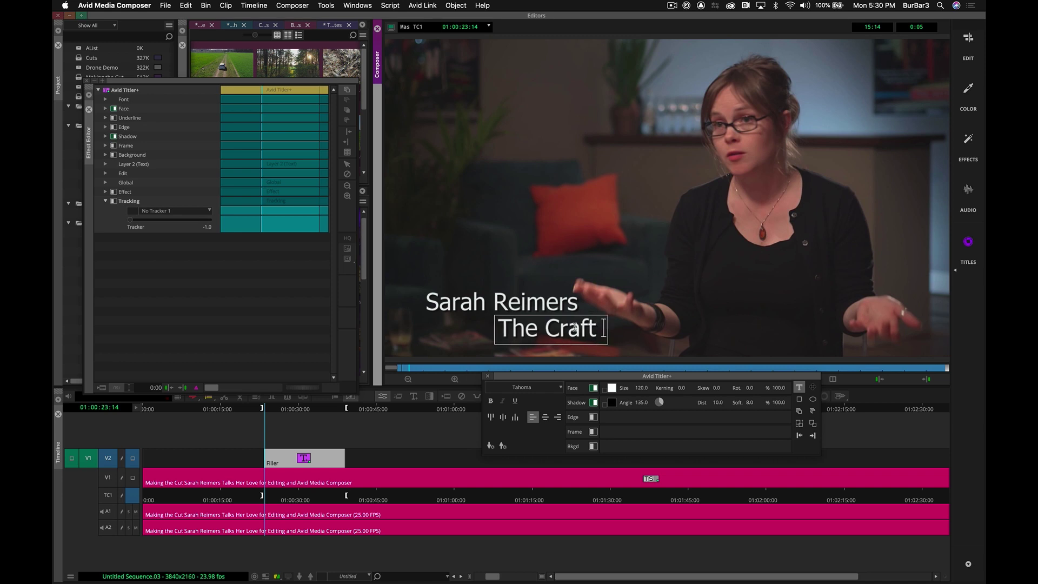
type("of Editing")
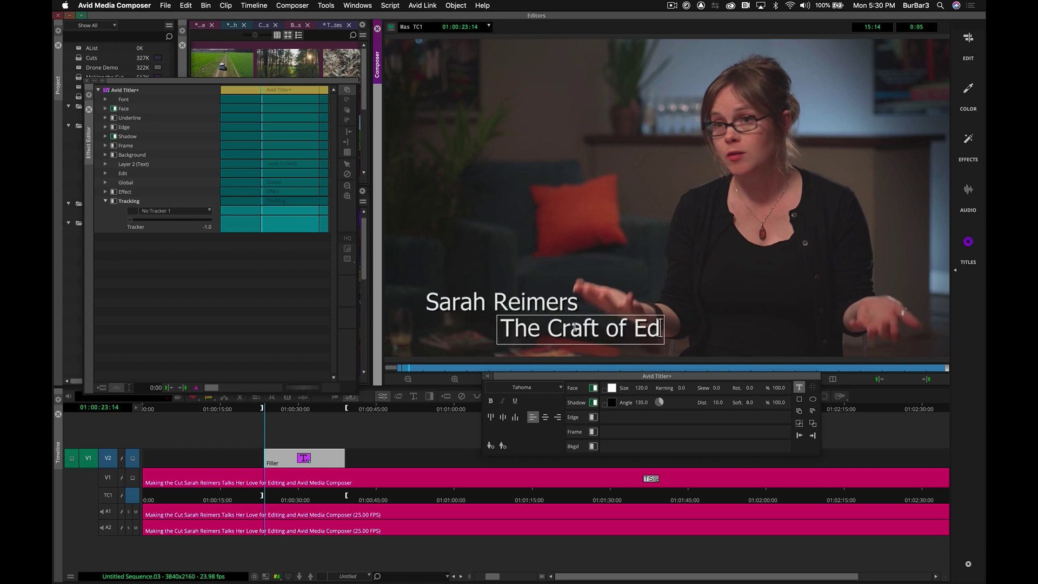
left_click(623, 290)
left_click(684, 320)
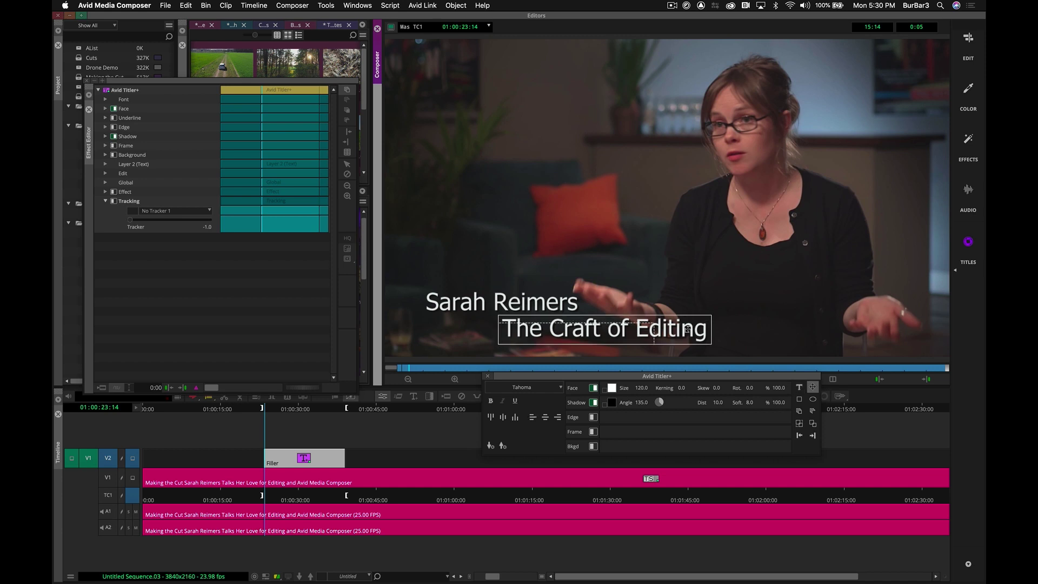
left_click(533, 417)
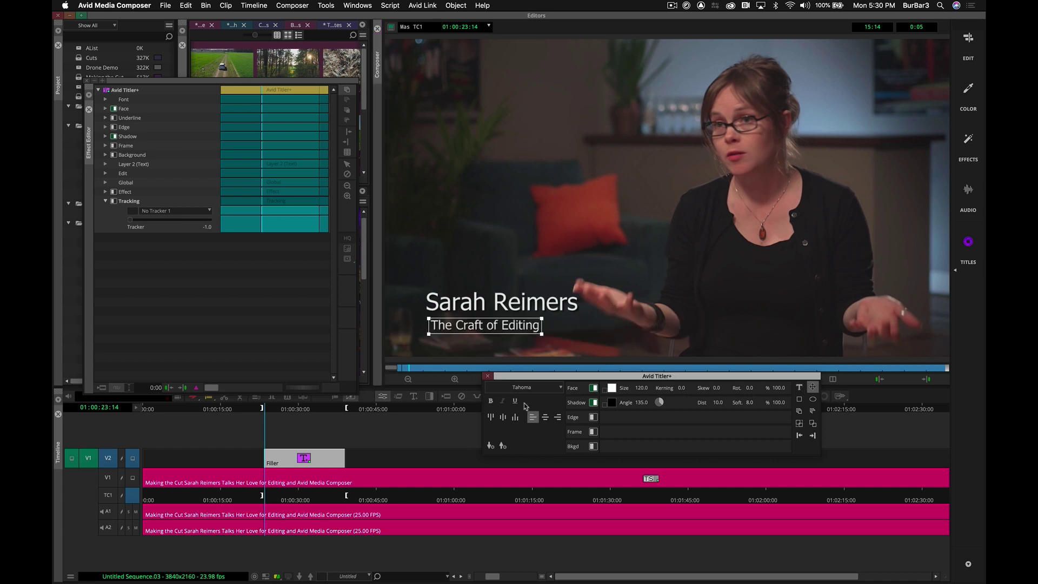
left_click(487, 302)
left_click(533, 417)
left_click(486, 325)
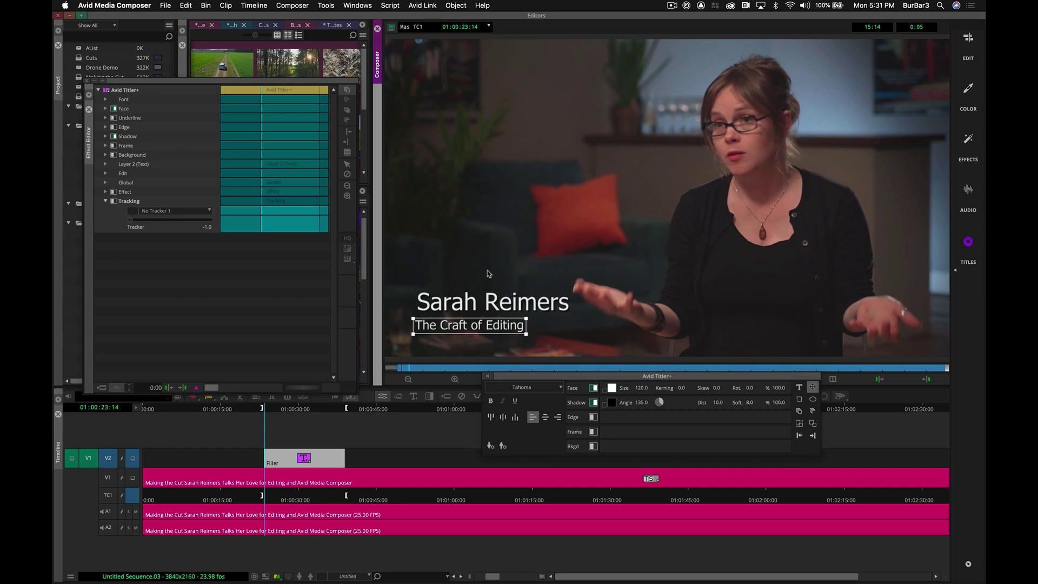
left_click(499, 298)
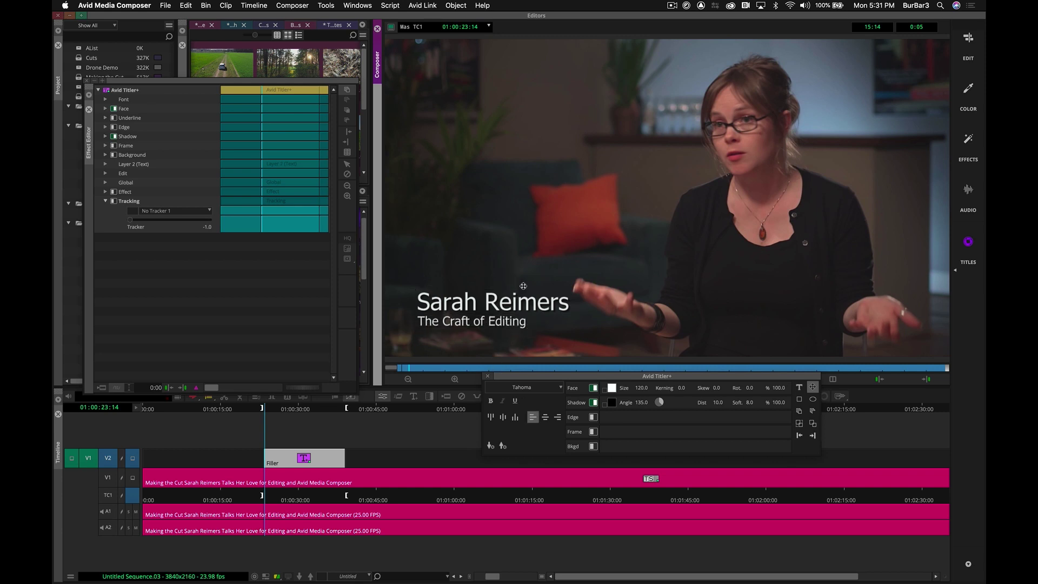
Skew both title lines by 10 so they become italic.
left_click_drag(404, 284, 565, 340)
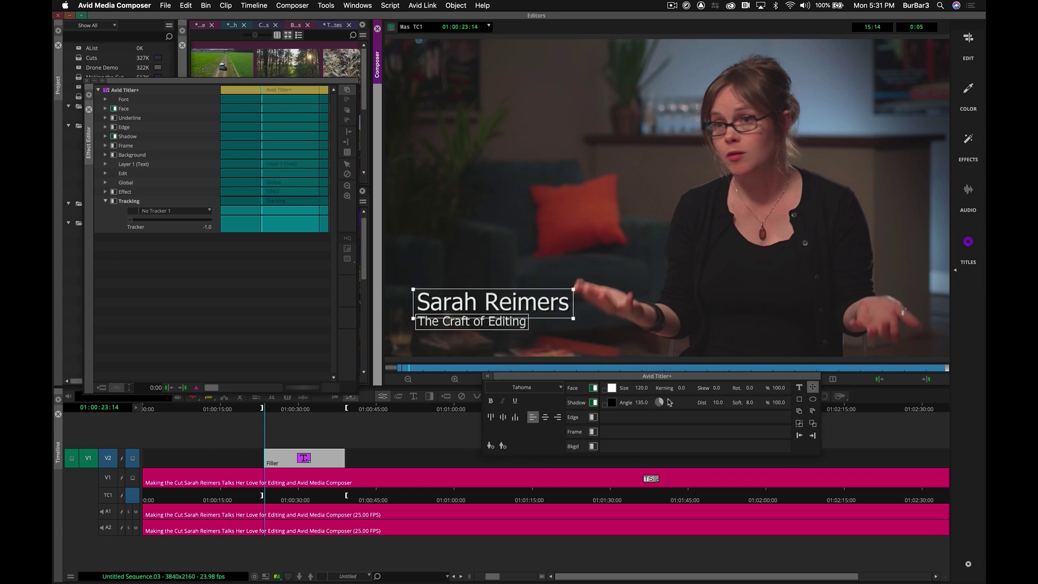
left_click(721, 388)
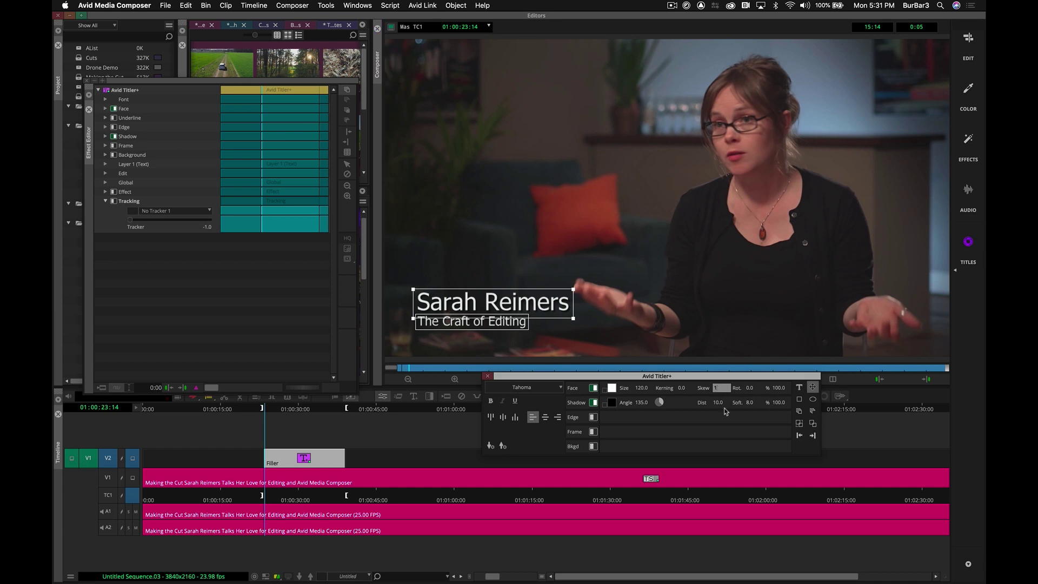
key("Return")
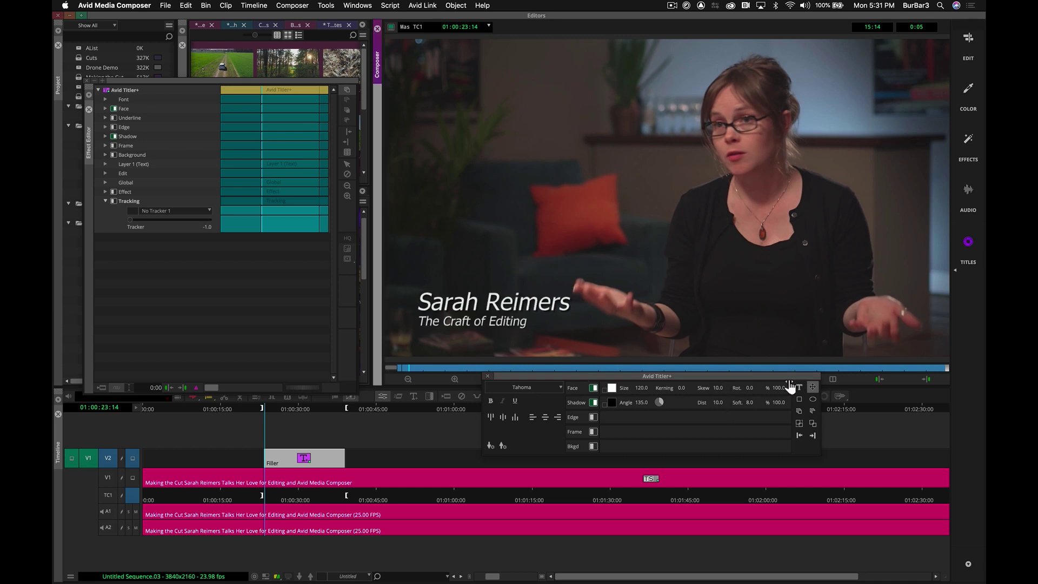
left_click(799, 399)
Draw a wide lower-third bar with no shadow, filled with the pillow's dark red.
left_click_drag(768, 331, 331, 288)
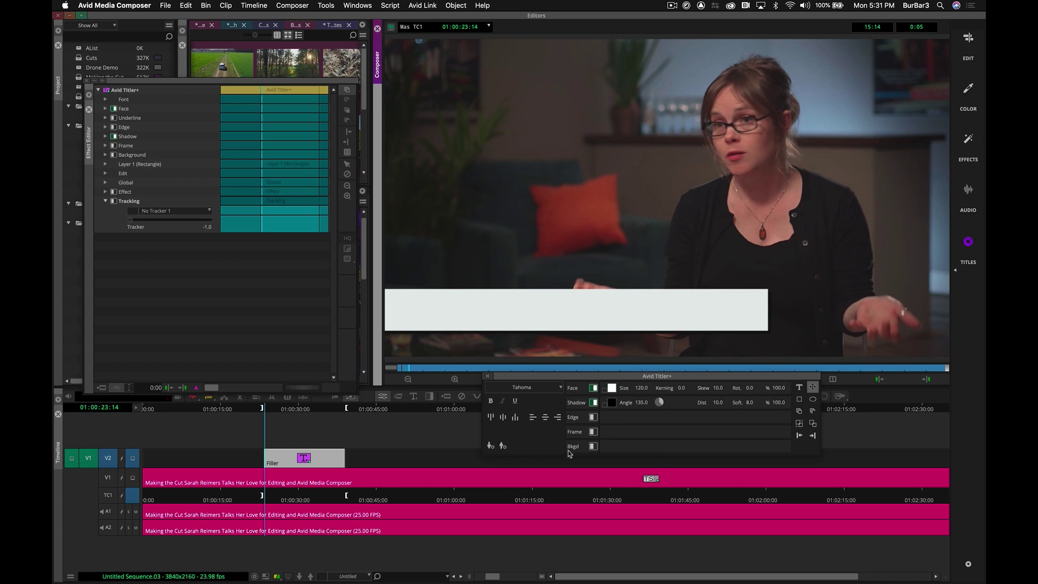
left_click(651, 312)
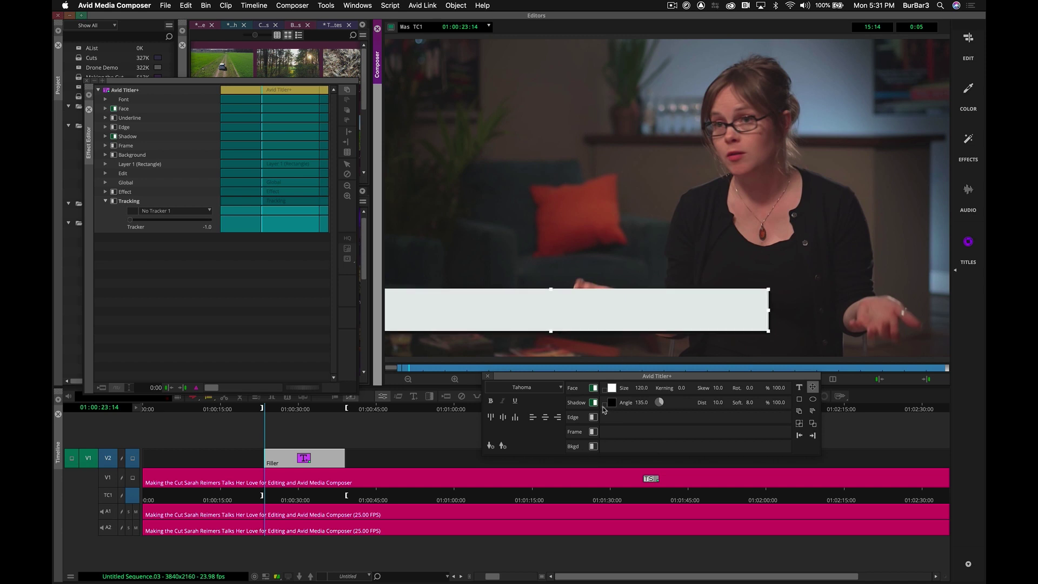
left_click(594, 403)
left_click(612, 388)
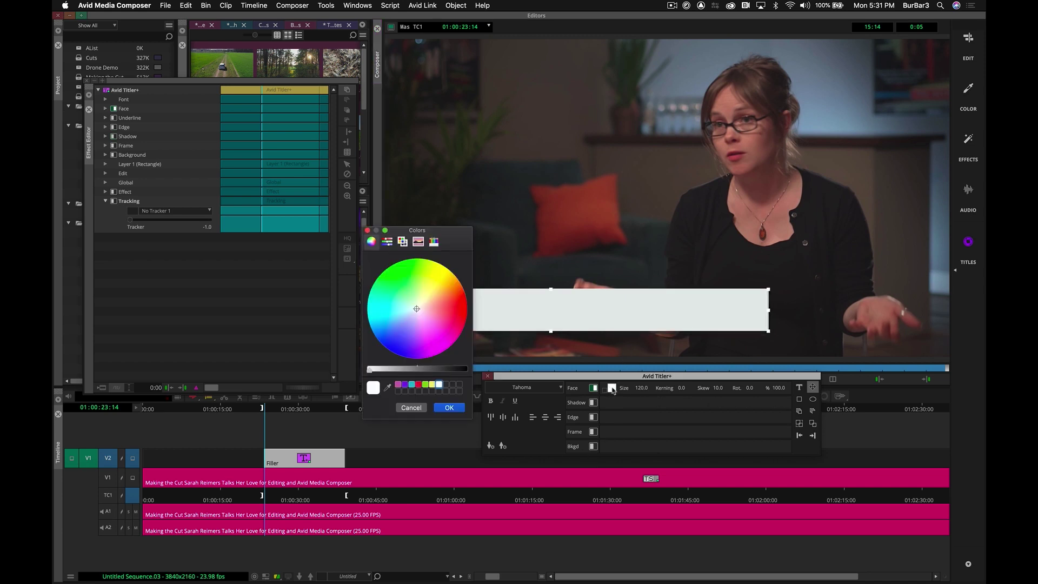
left_click(387, 388)
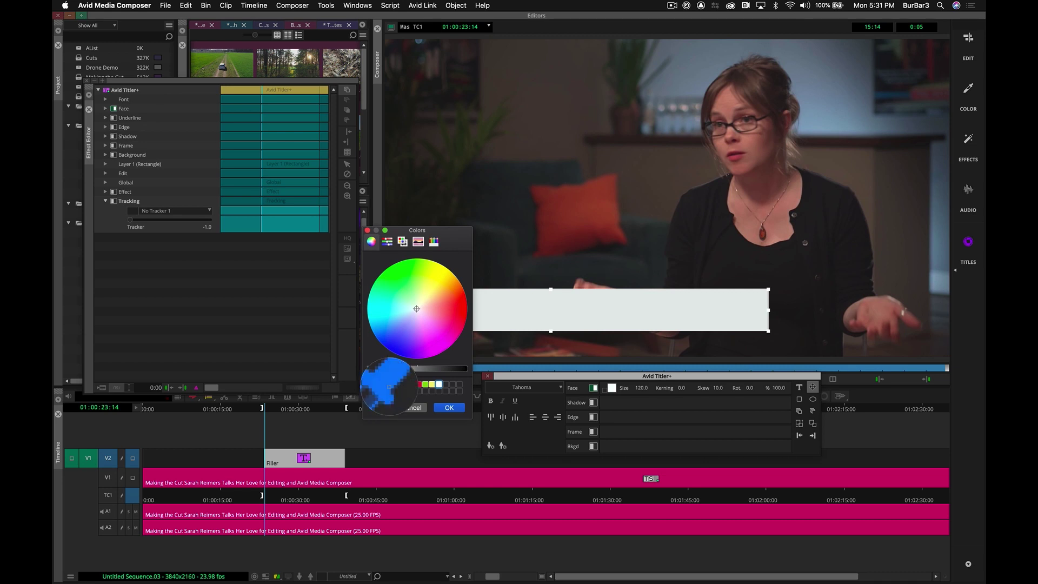
left_click(588, 196)
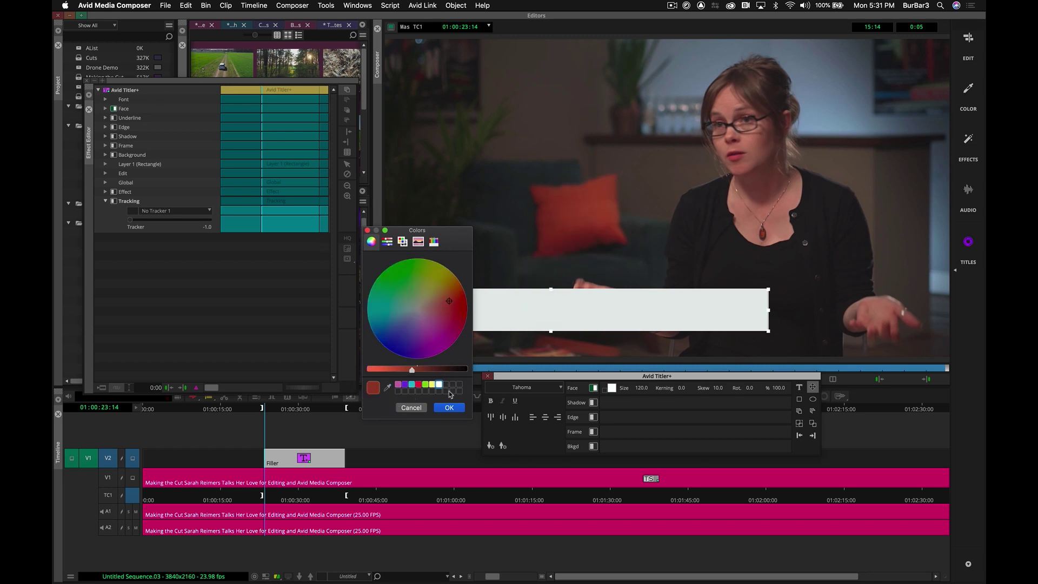
left_click(452, 409)
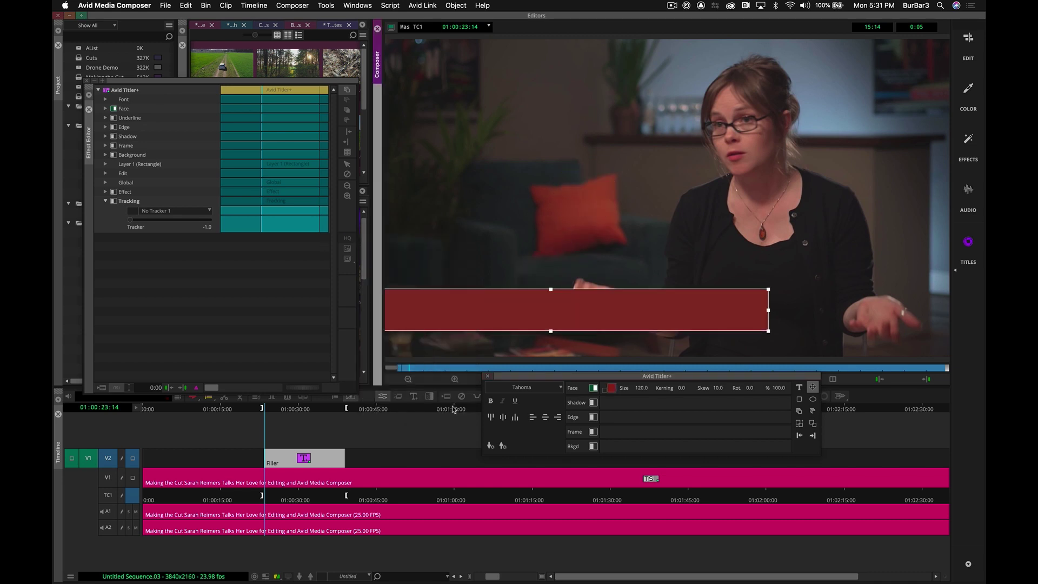
Send the red bar behind the text and set its opacity to 40%.
left_click(813, 409)
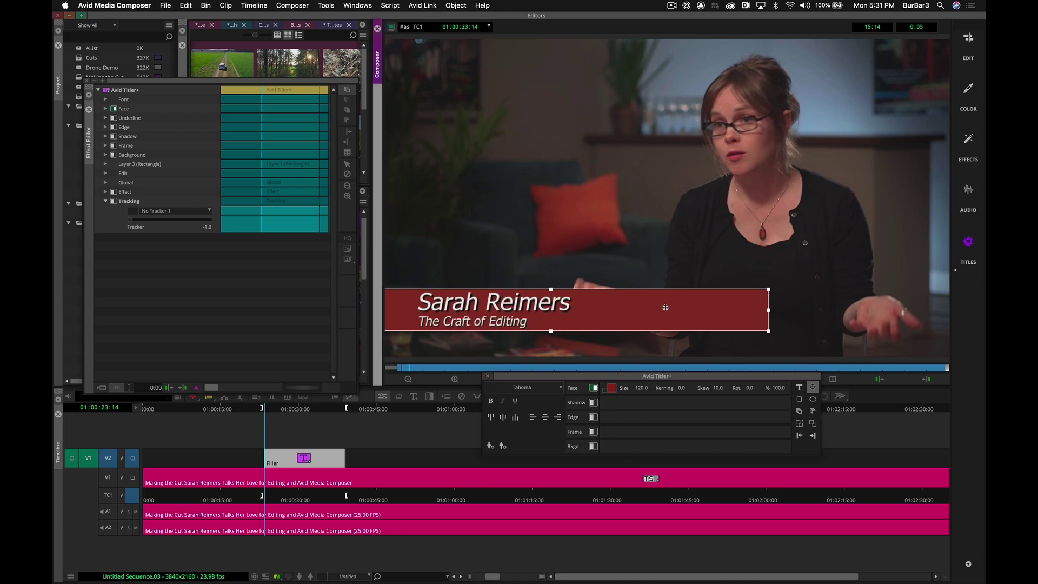
left_click(779, 388)
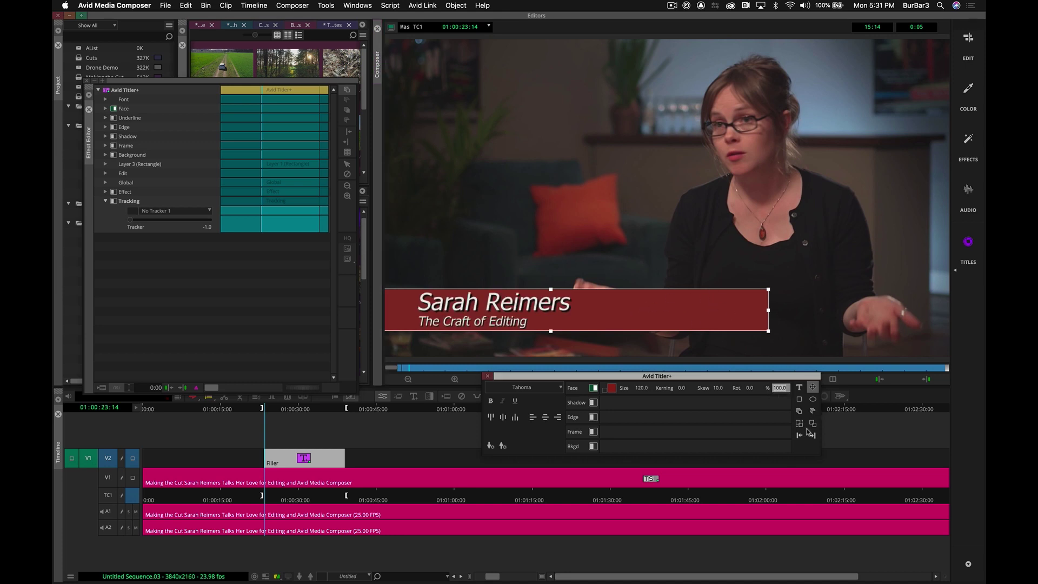
type("40")
left_click(658, 262)
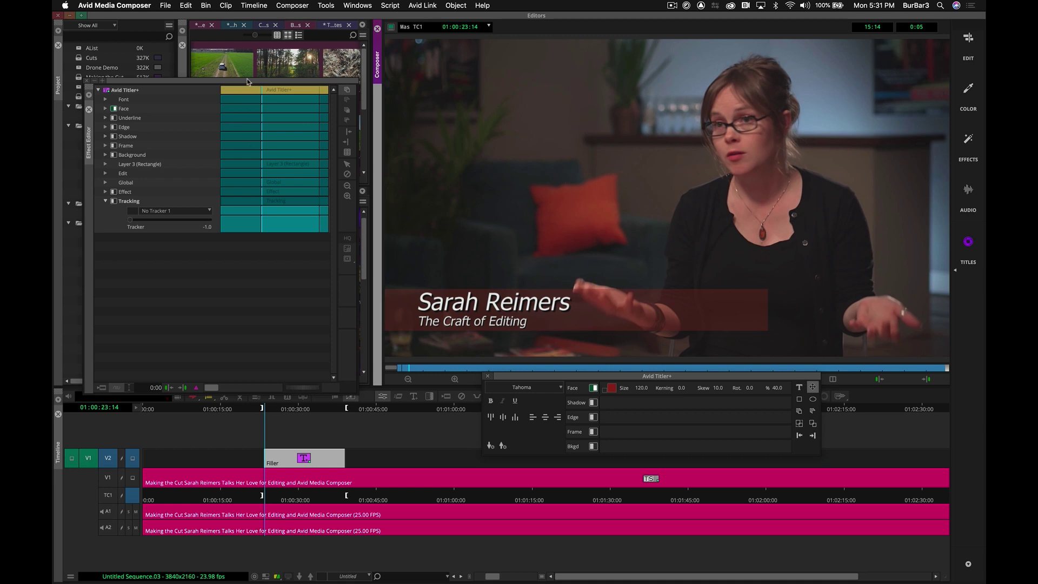
Shrink and move the effect panel aside, then open the Title Templates bin.
left_click_drag(247, 78, 247, 203)
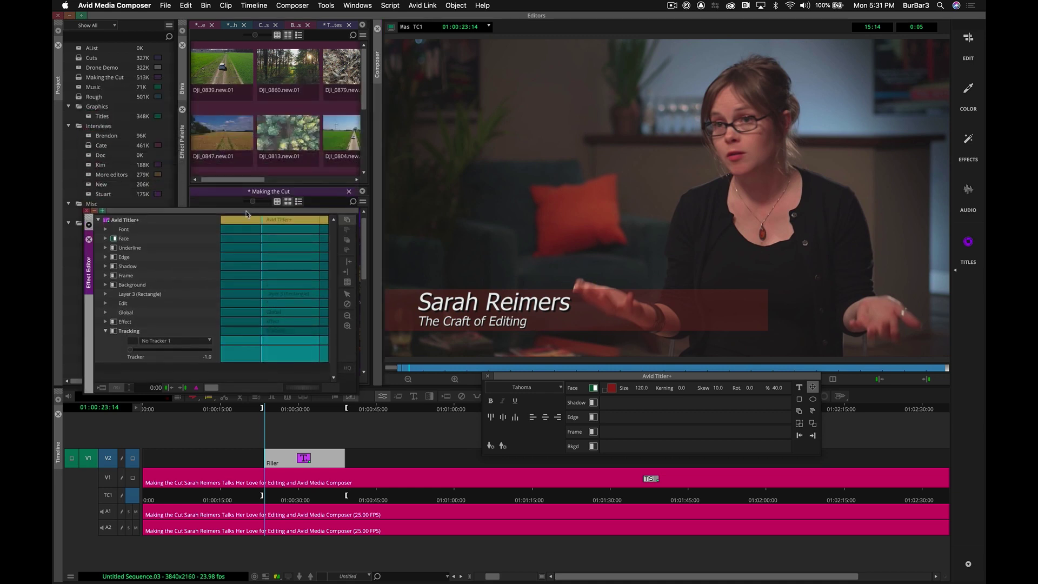
left_click_drag(246, 213, 259, 244)
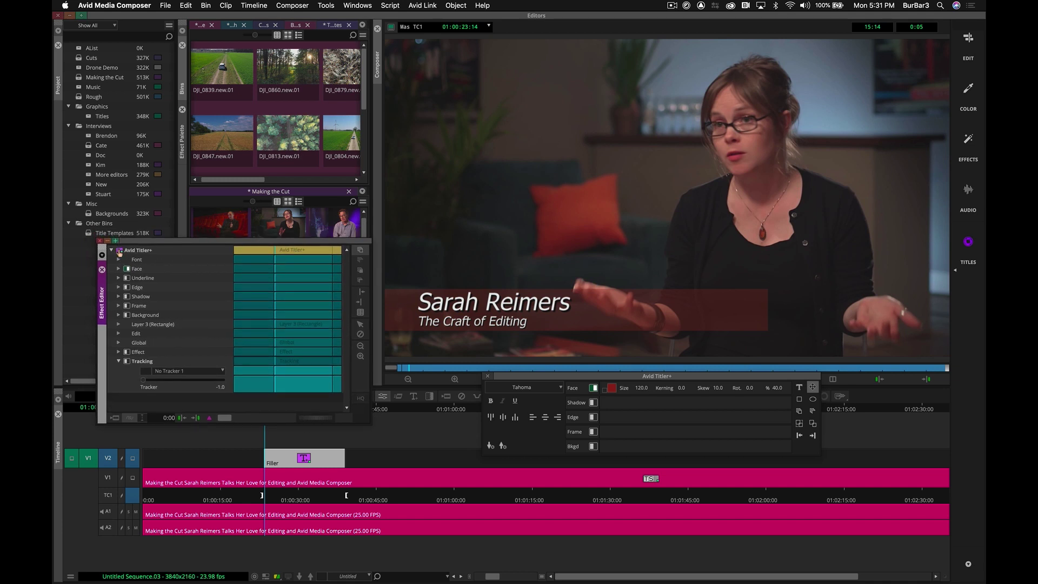
double_click(90, 236)
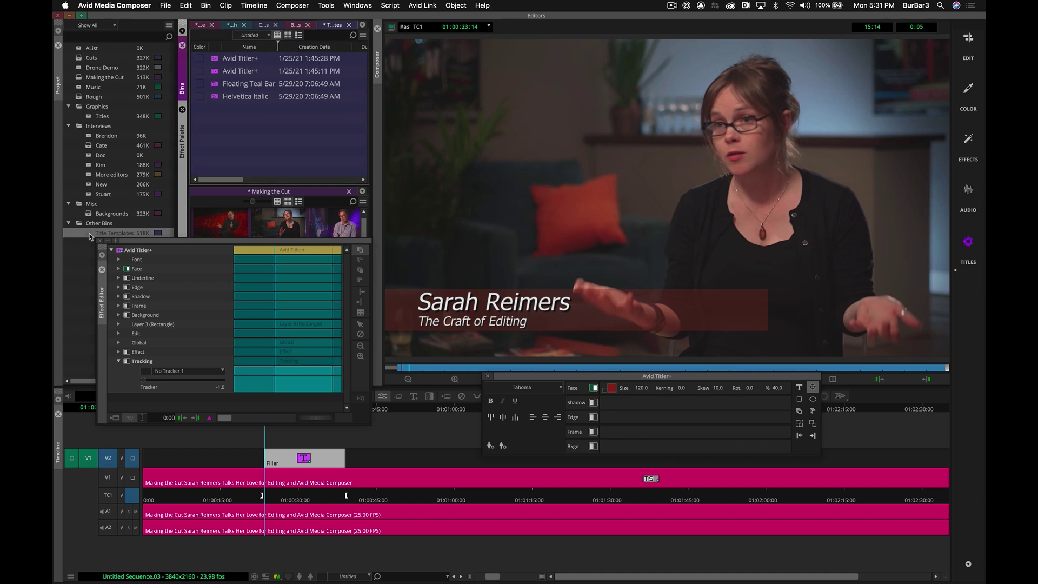
Save the finished title into Title Templates as SR and close the title editors.
left_click_drag(120, 252, 258, 144)
left_click(250, 59)
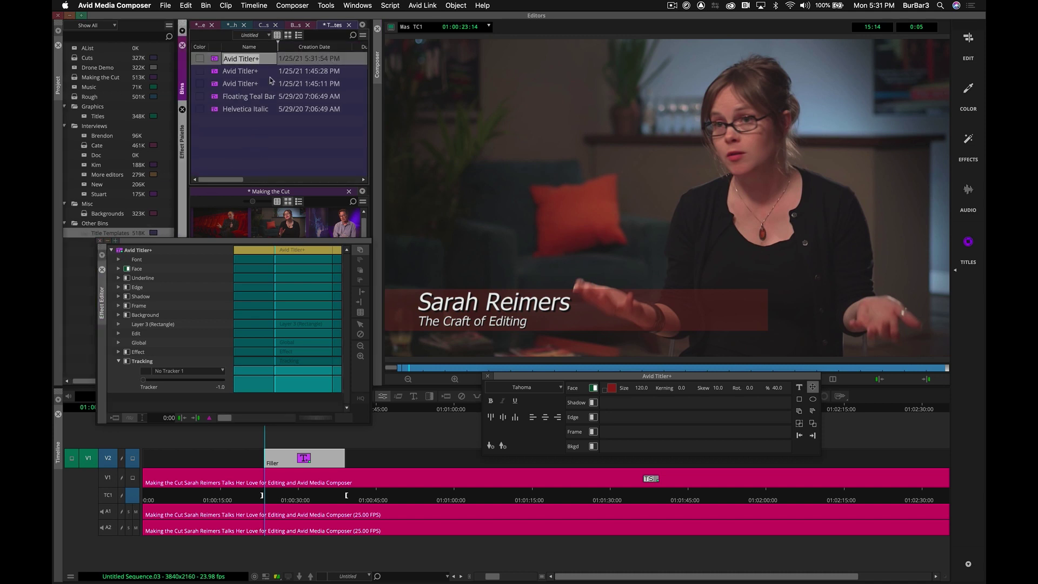
type("SR")
key("Return")
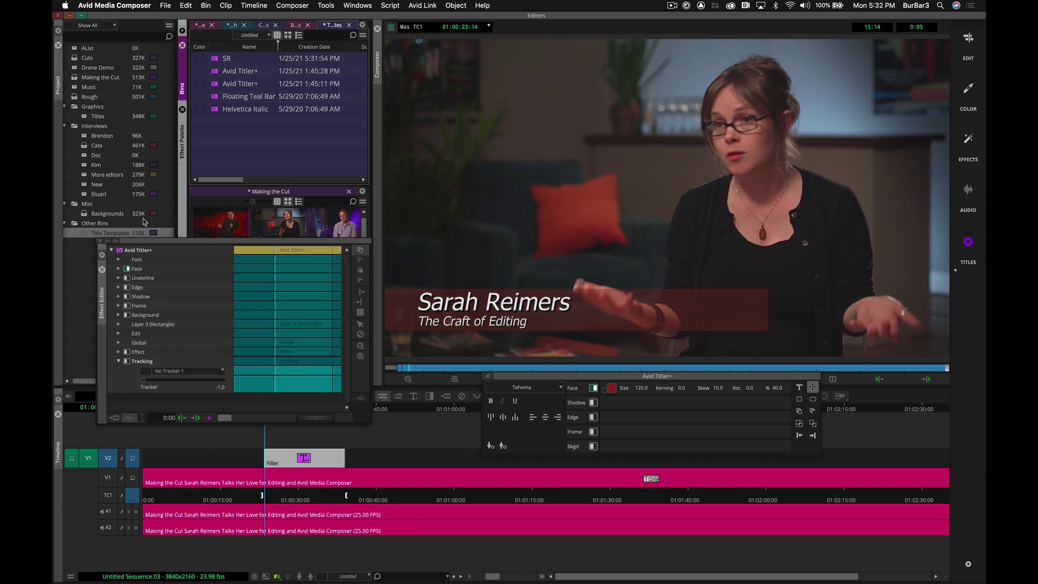
left_click(101, 270)
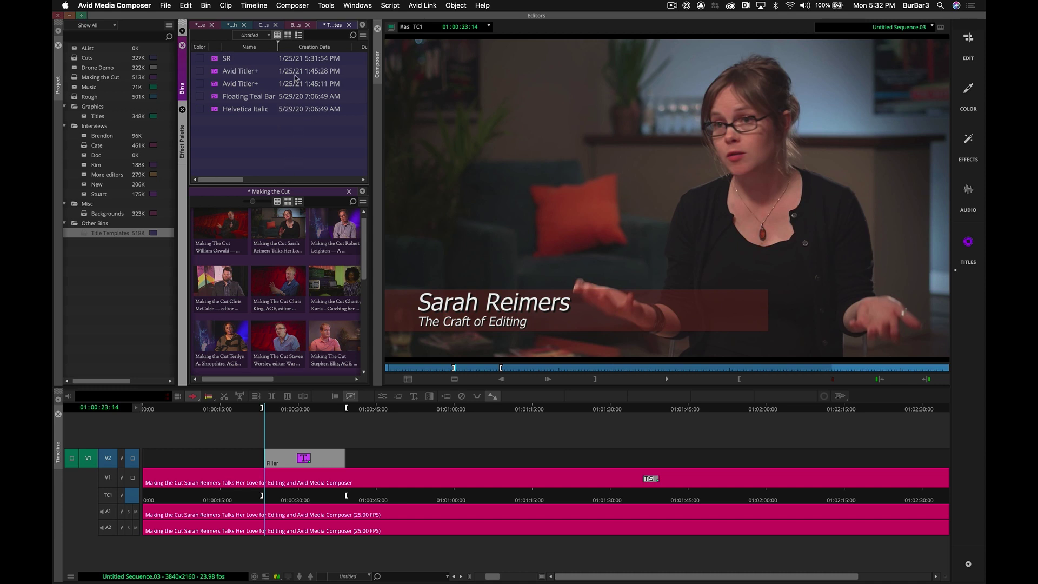
Switch Title Templates to Frame view, scroll to the SR title and select it.
left_click(288, 35)
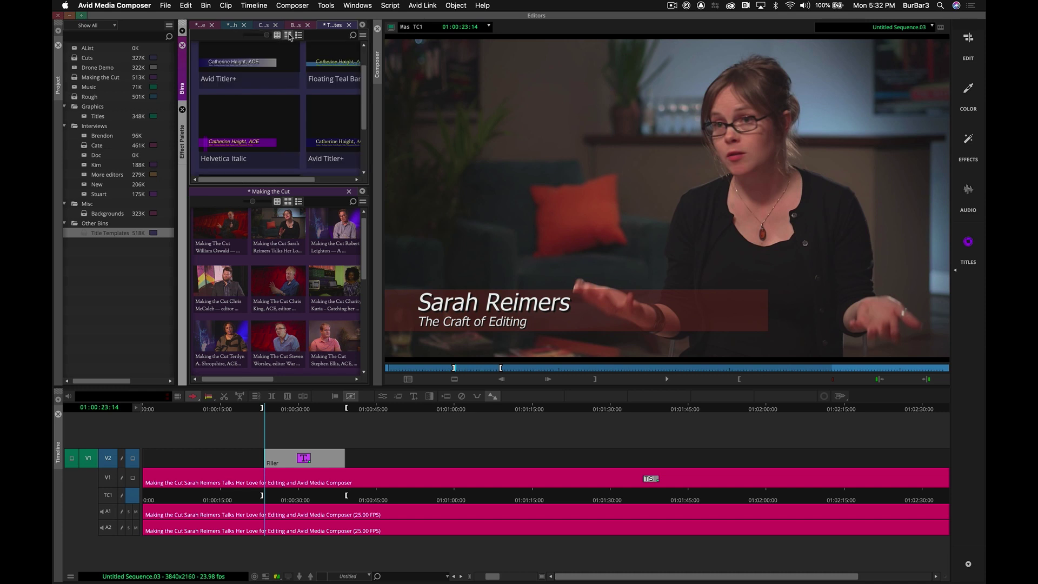
left_click_drag(366, 91, 315, 133)
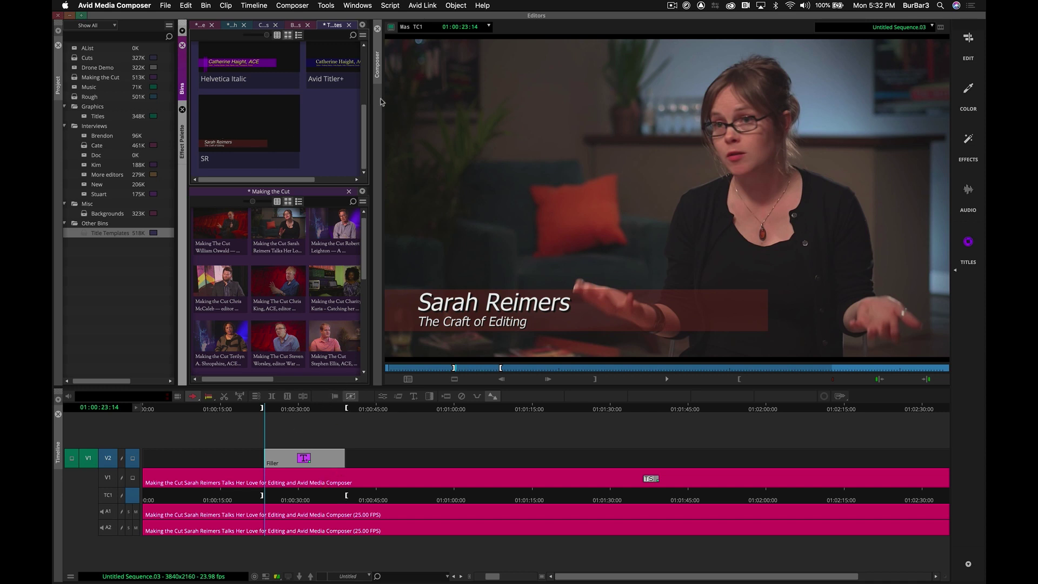
left_click_drag(365, 139, 366, 323)
left_click(249, 138)
Mark a span ending at 01:01:09:13, edit SR onto V2, and scrub back to review.
left_click(444, 410)
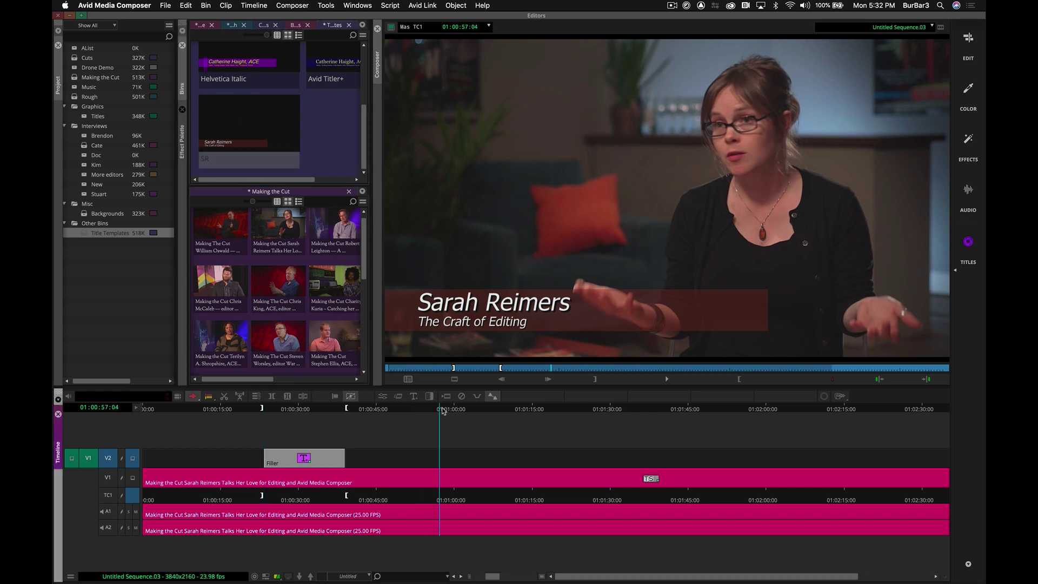
left_click_drag(468, 412, 503, 411)
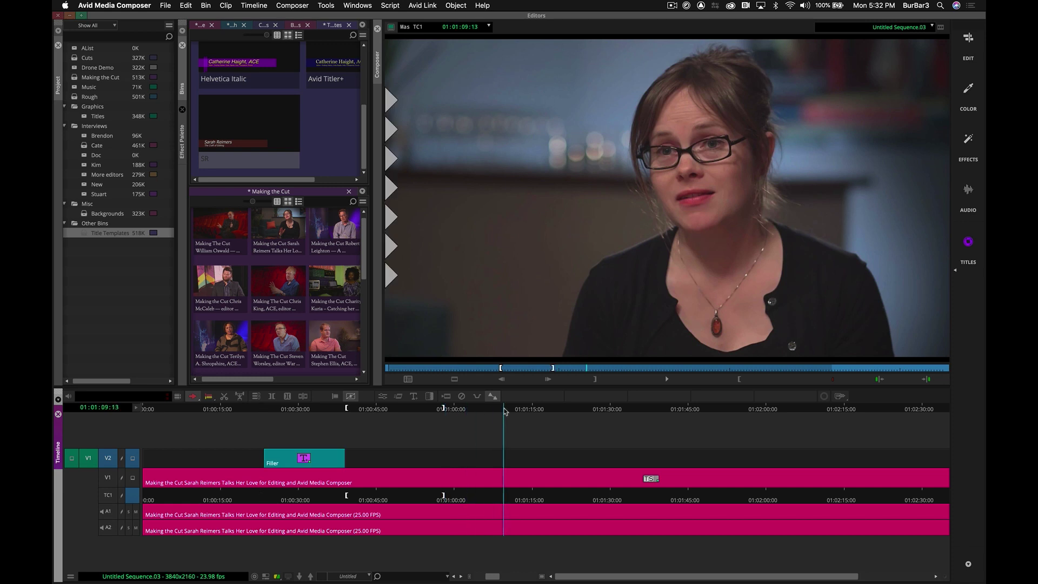
key("o")
left_click_drag(227, 126, 465, 461)
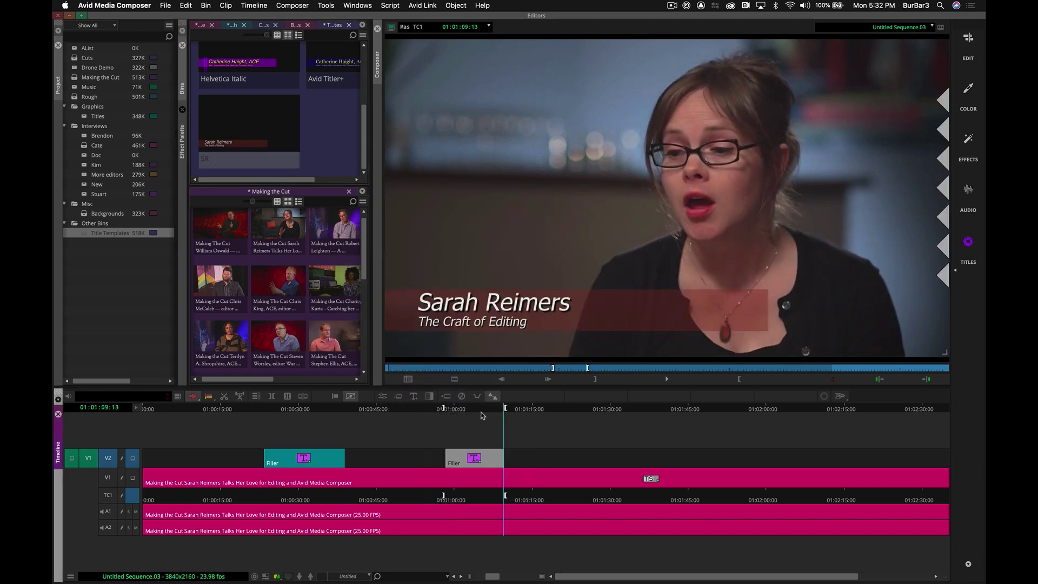
left_click(464, 415)
mouse_move(464, 414)
left_mouse_down()
mouse_move(478, 422)
mouse_move(468, 426)
left_mouse_up()
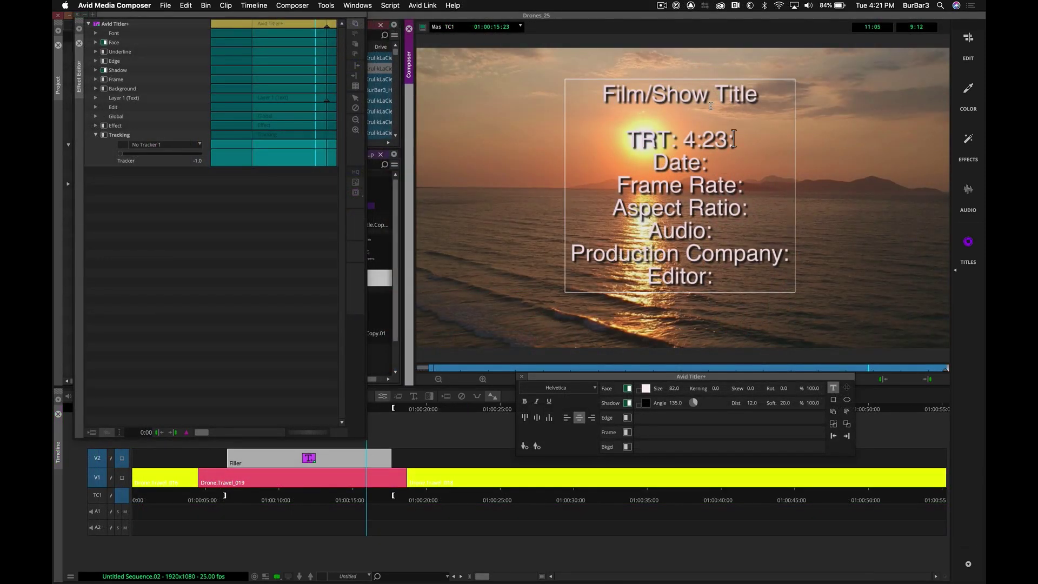
Add ':00' after 'TRT: 4:23' in the slate title.
type(":00")
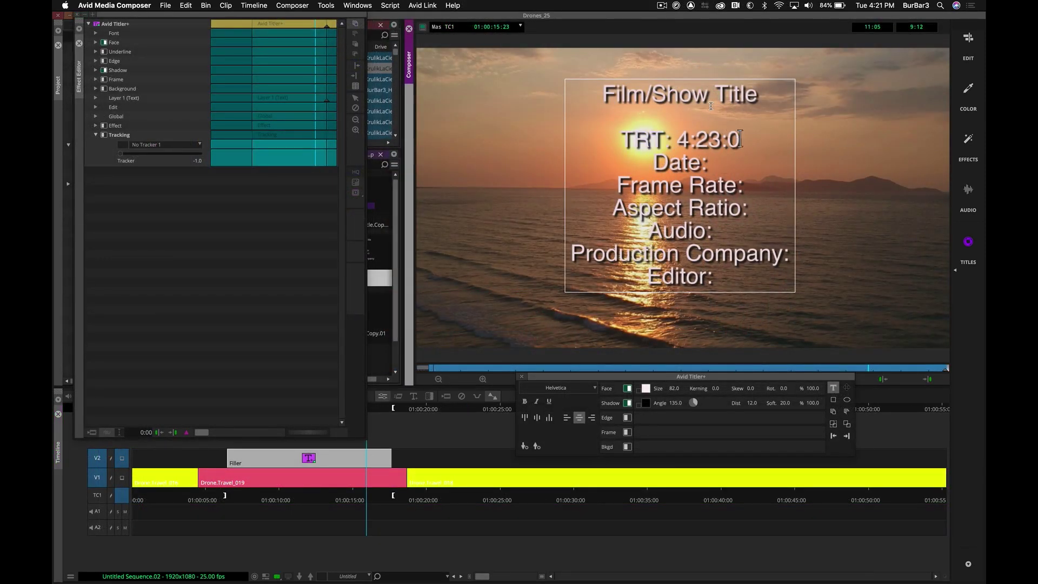